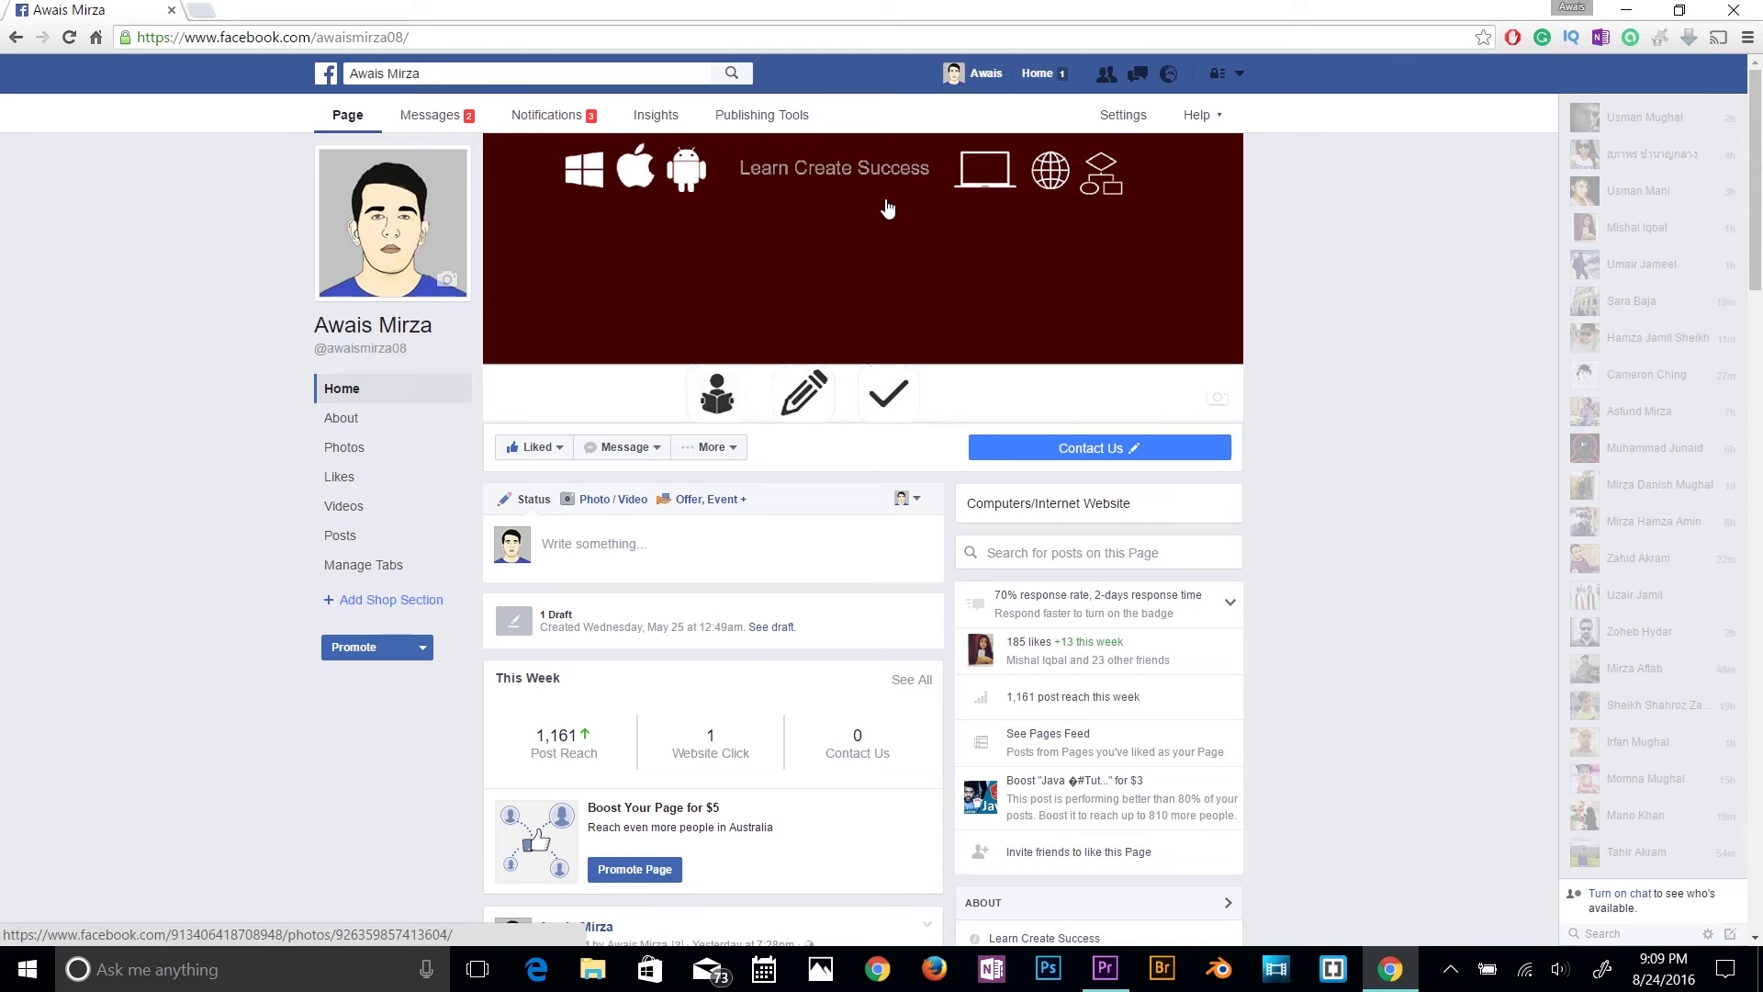
# Step: Start a new live video from the page's Publishing Tools video library, then minimize the browser
pyautogui.click(784, 121)
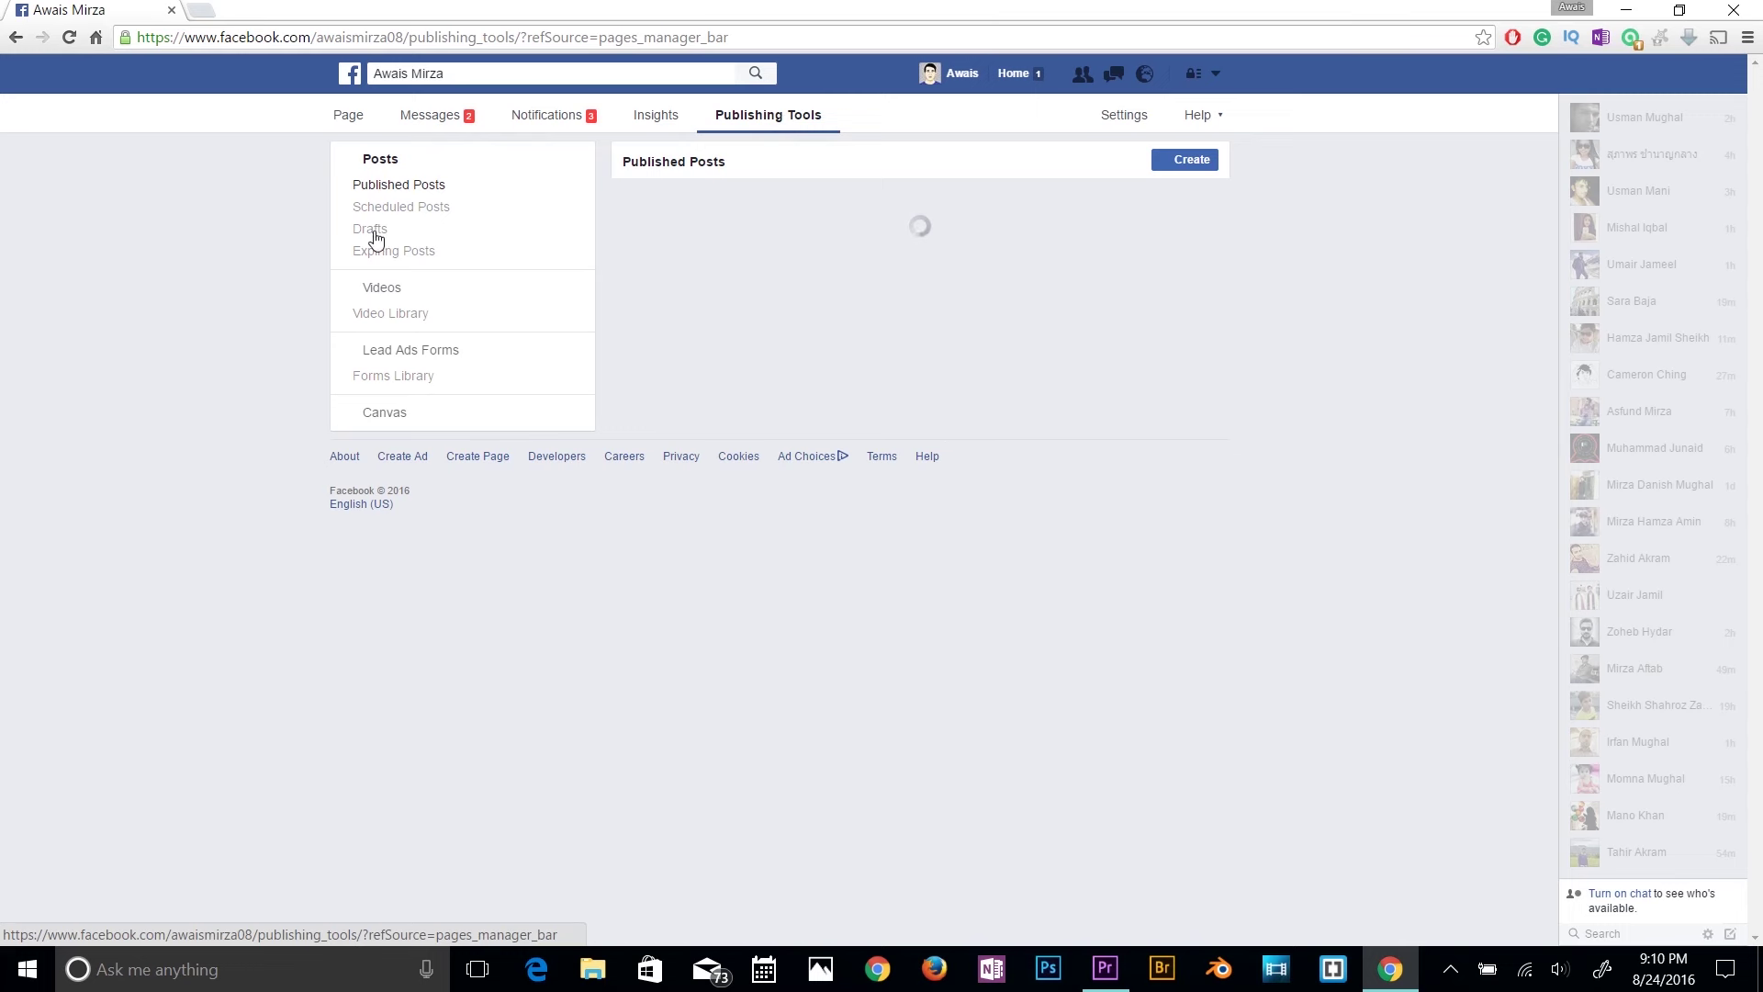
pyautogui.click(381, 288)
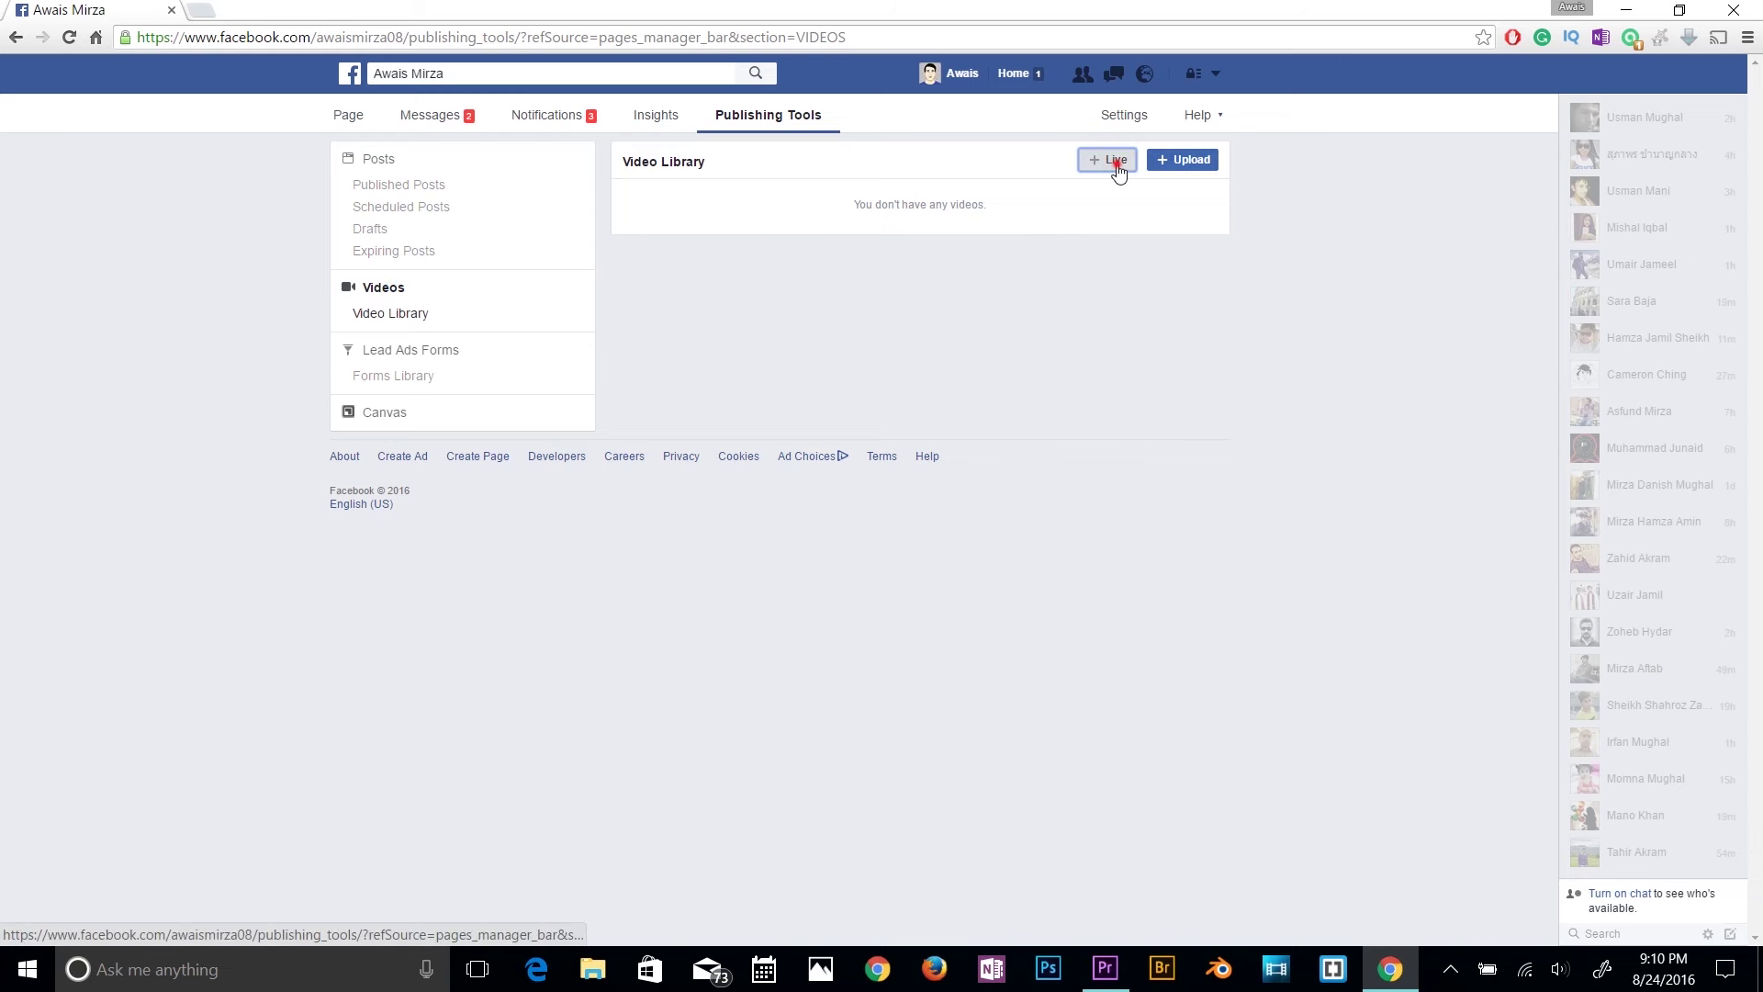
pyautogui.click(1115, 163)
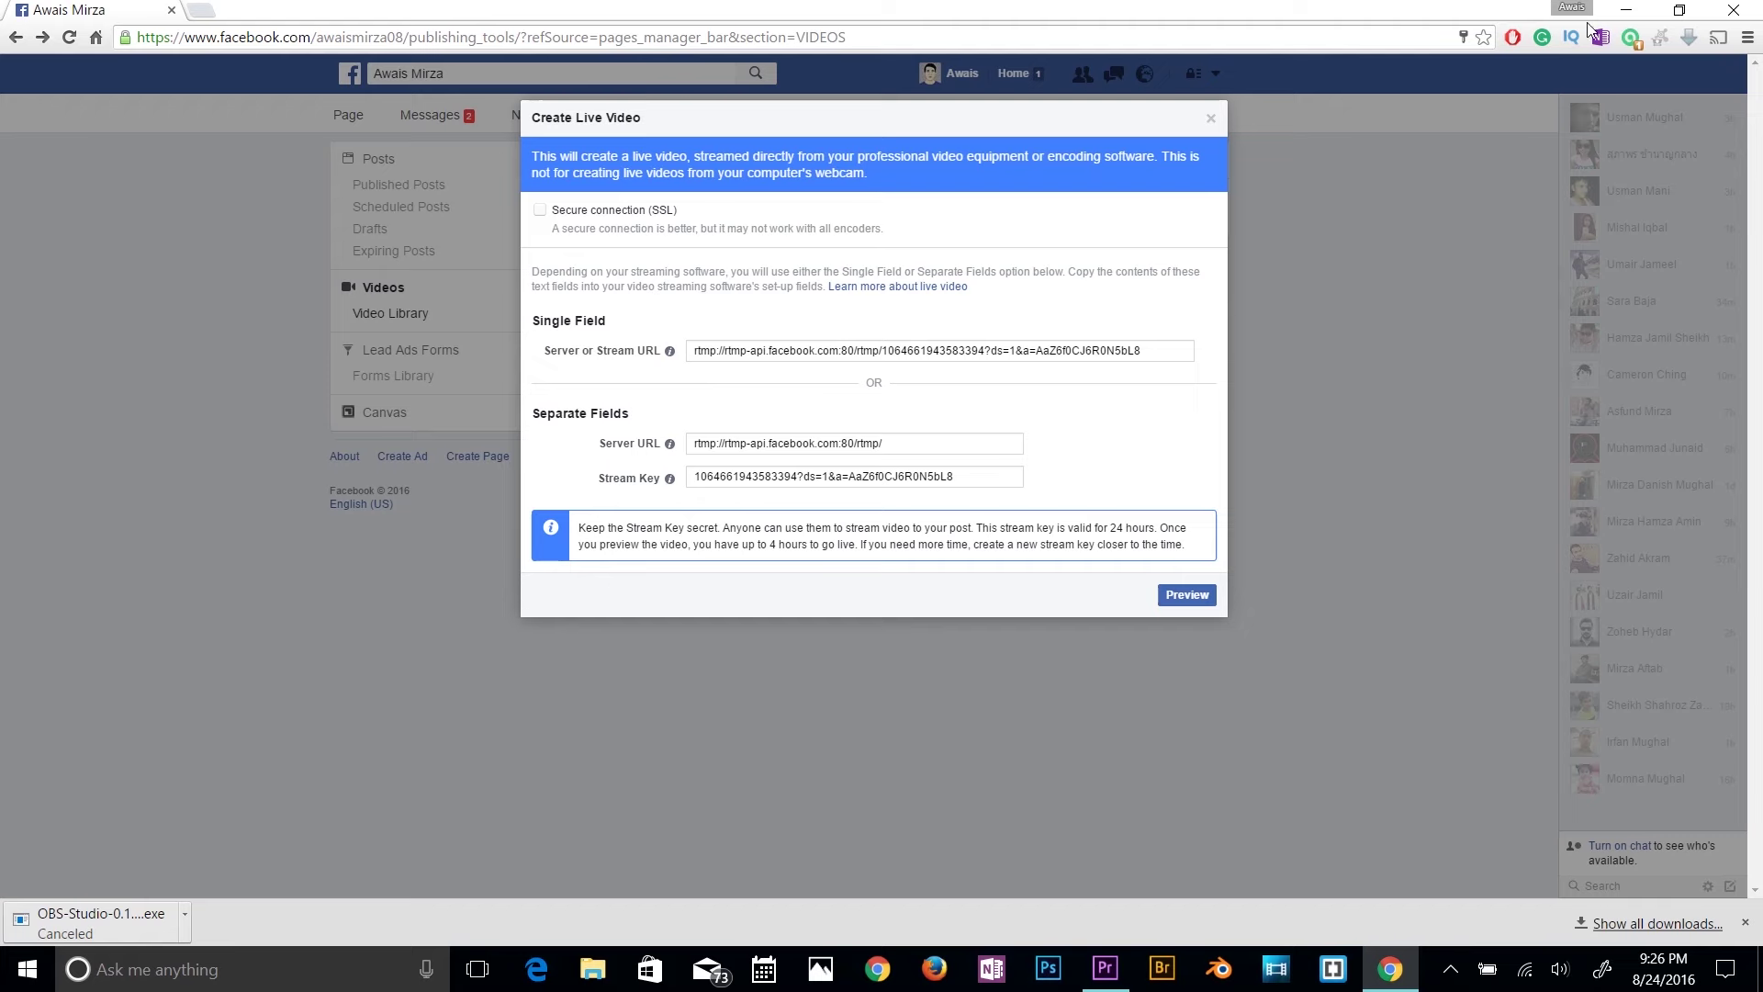
pyautogui.click(1640, 11)
# Step: Launch OBS Studio and remove Scene 2 along with its webcam source
pyautogui.click(920, 637)
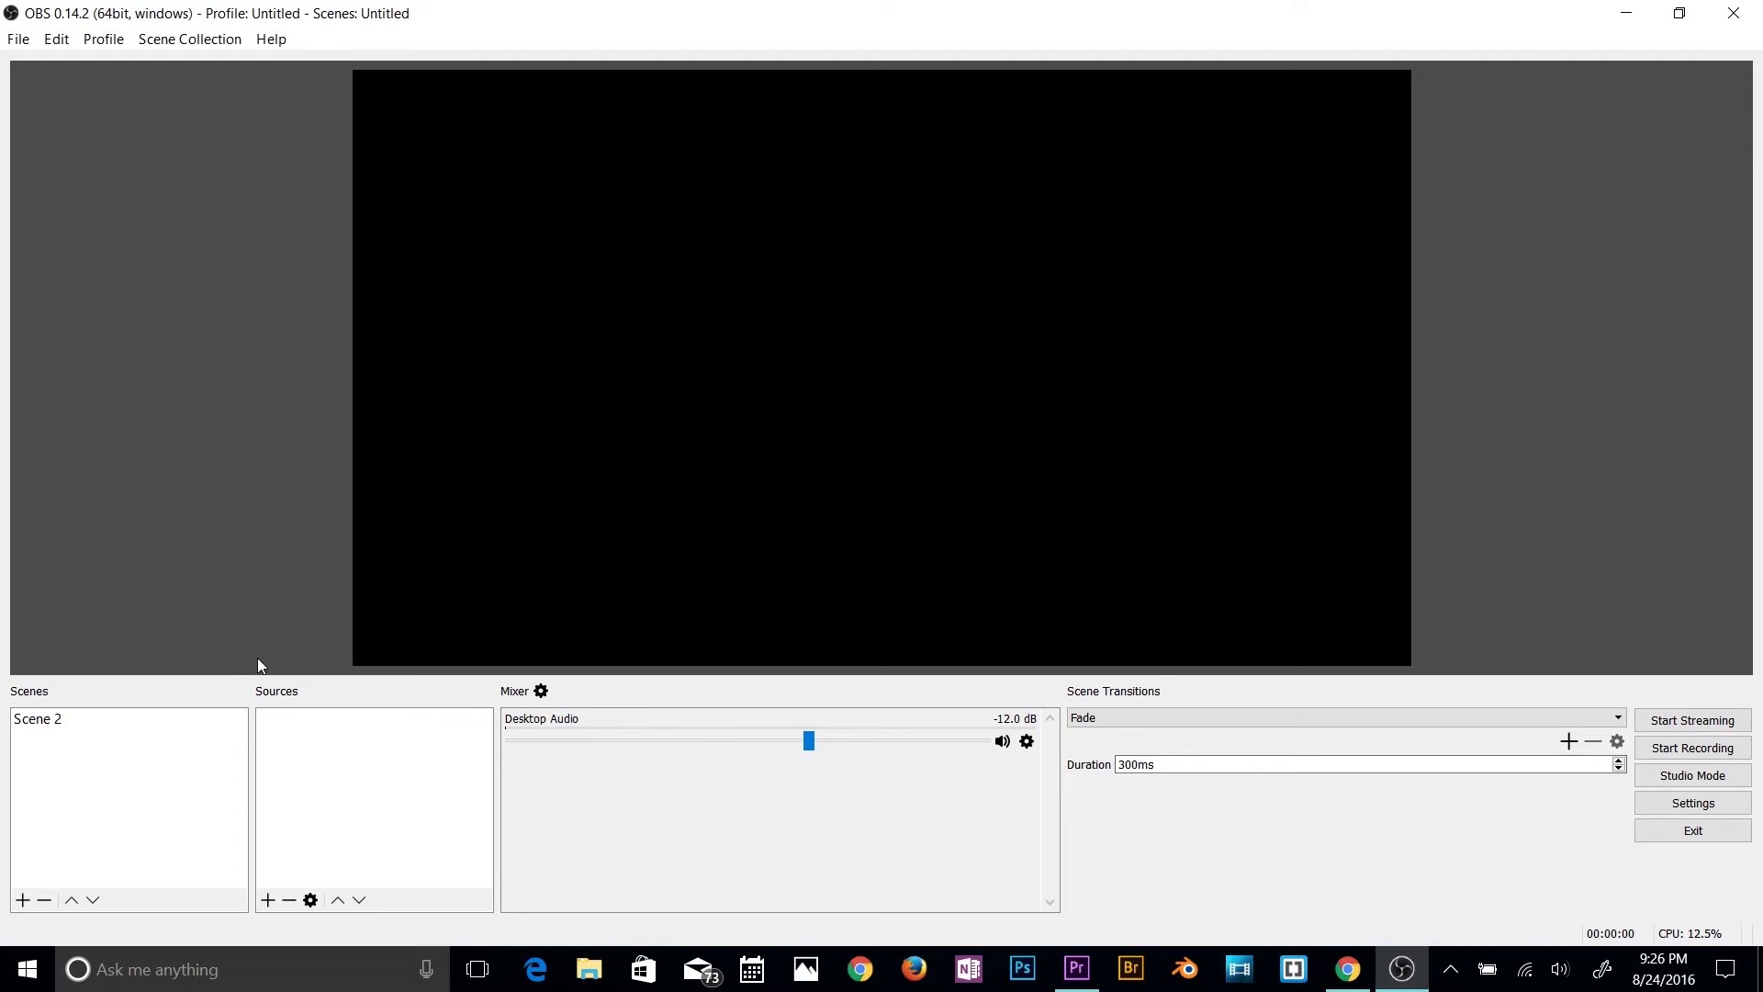
pyautogui.click(51, 730)
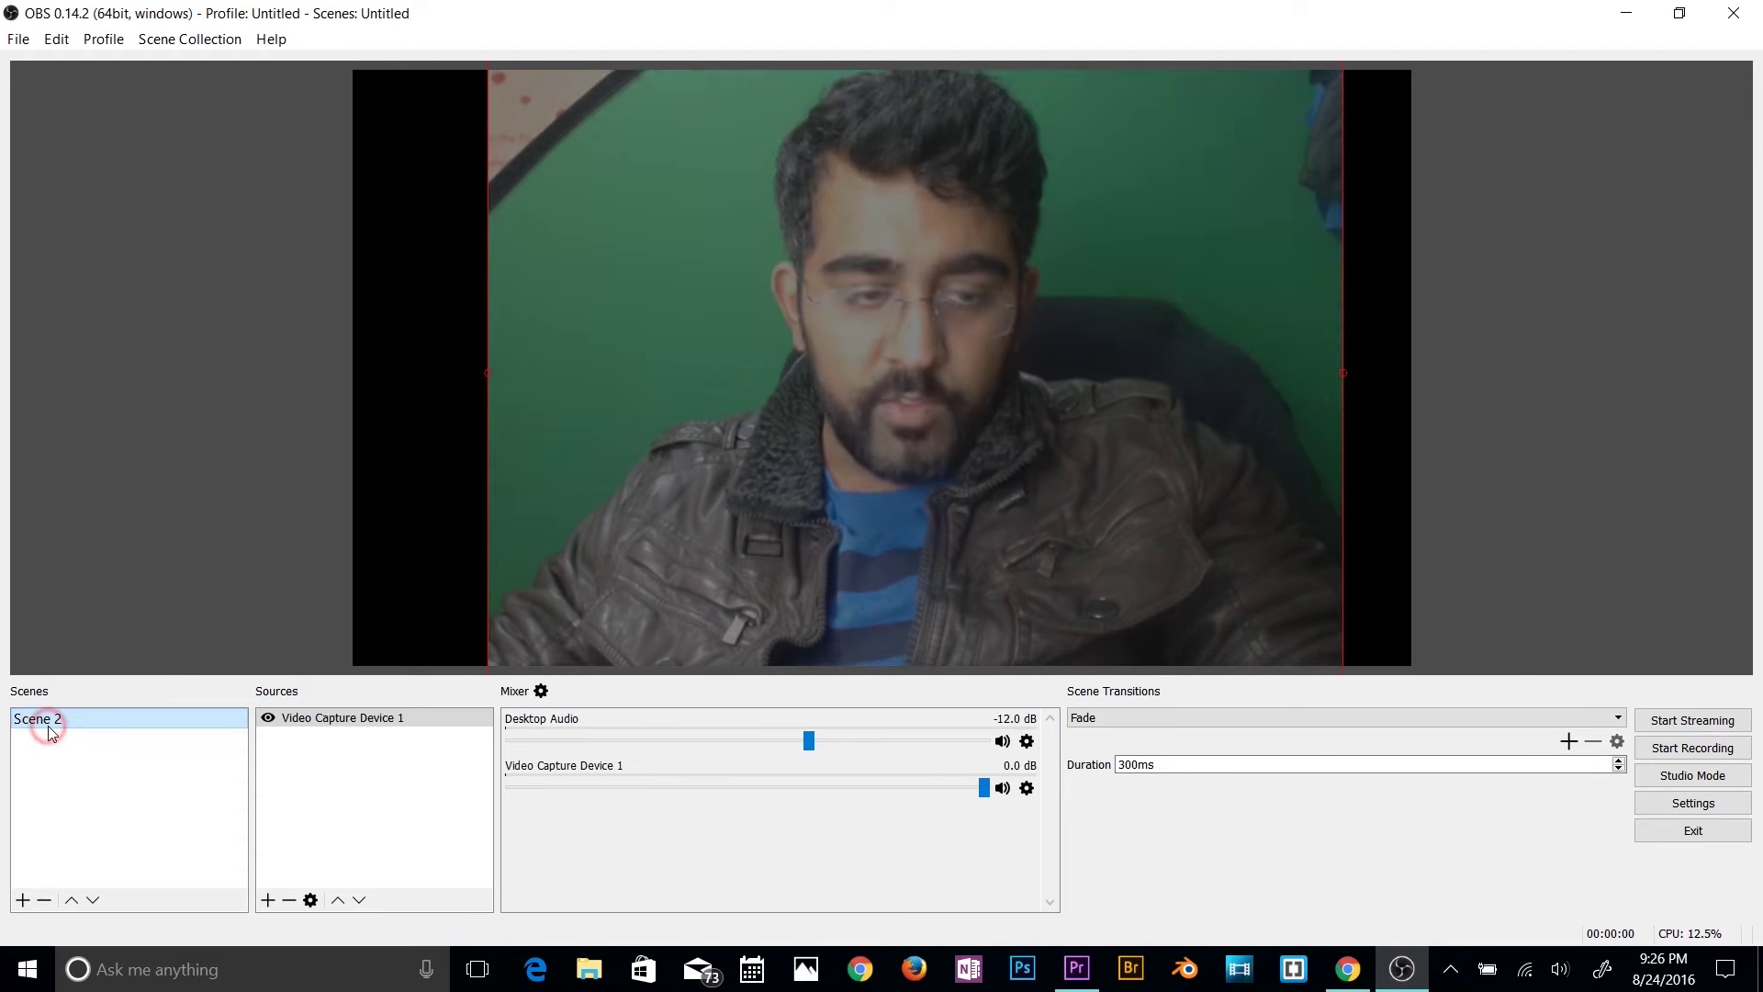
pyautogui.rightClick(50, 733)
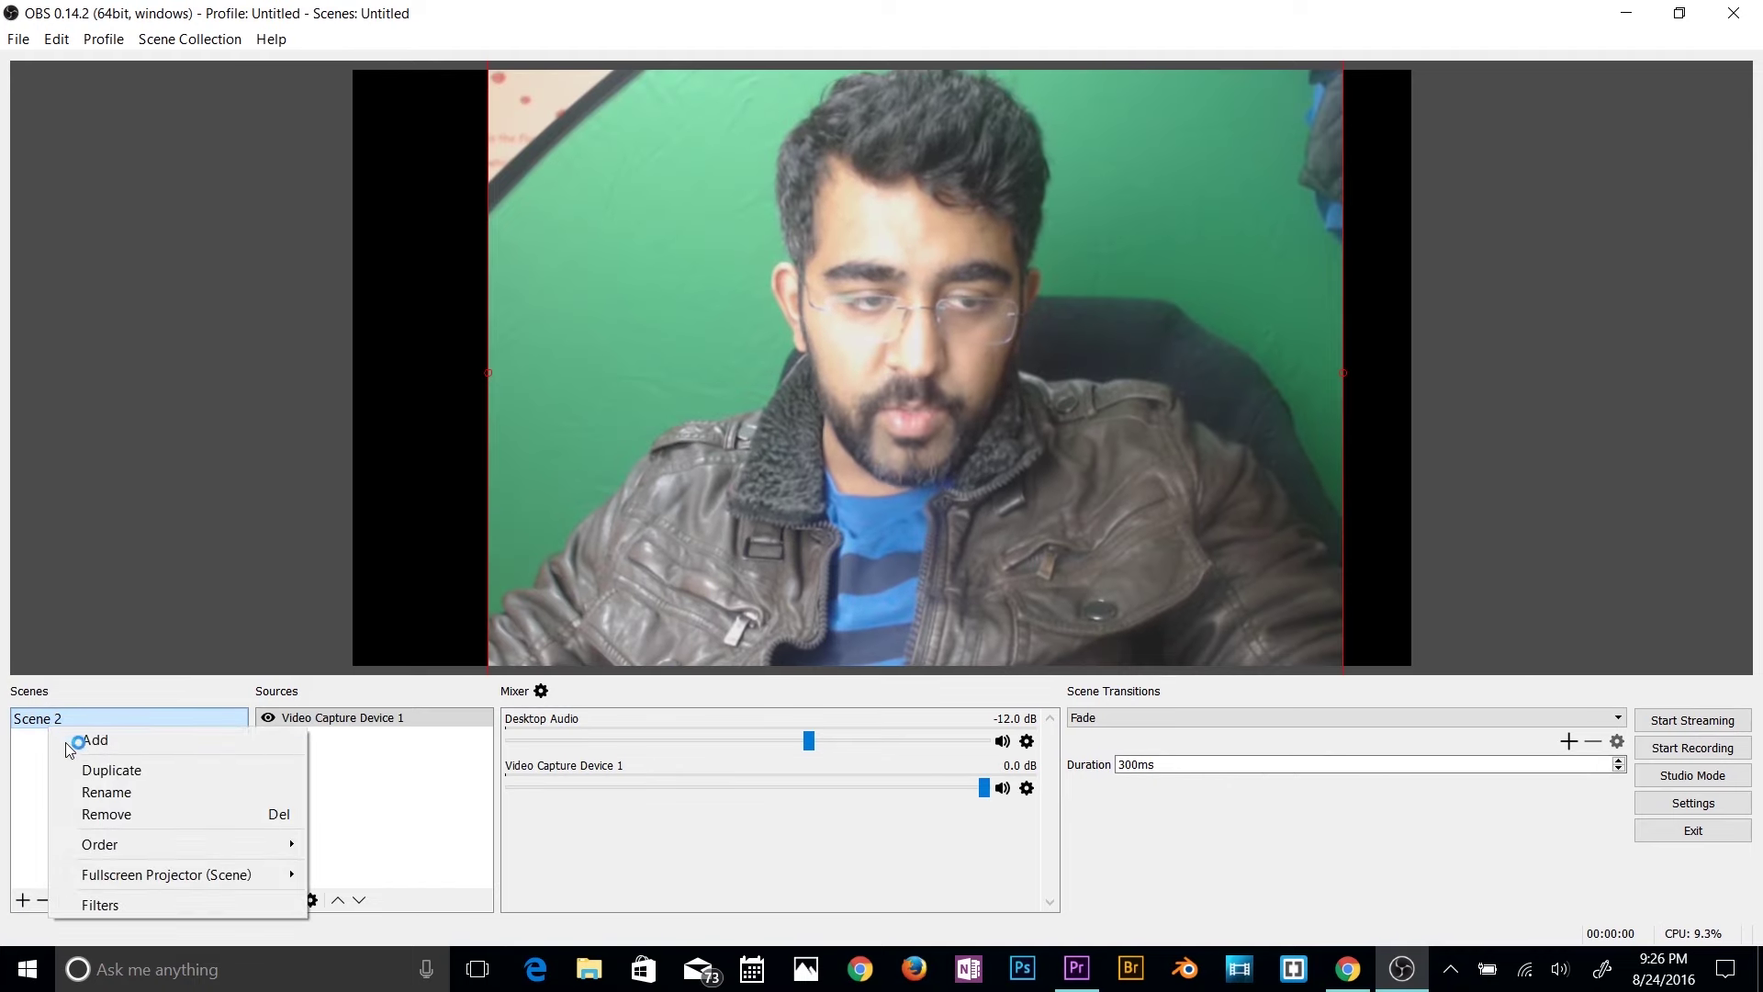
pyautogui.click(105, 815)
pyautogui.click(889, 516)
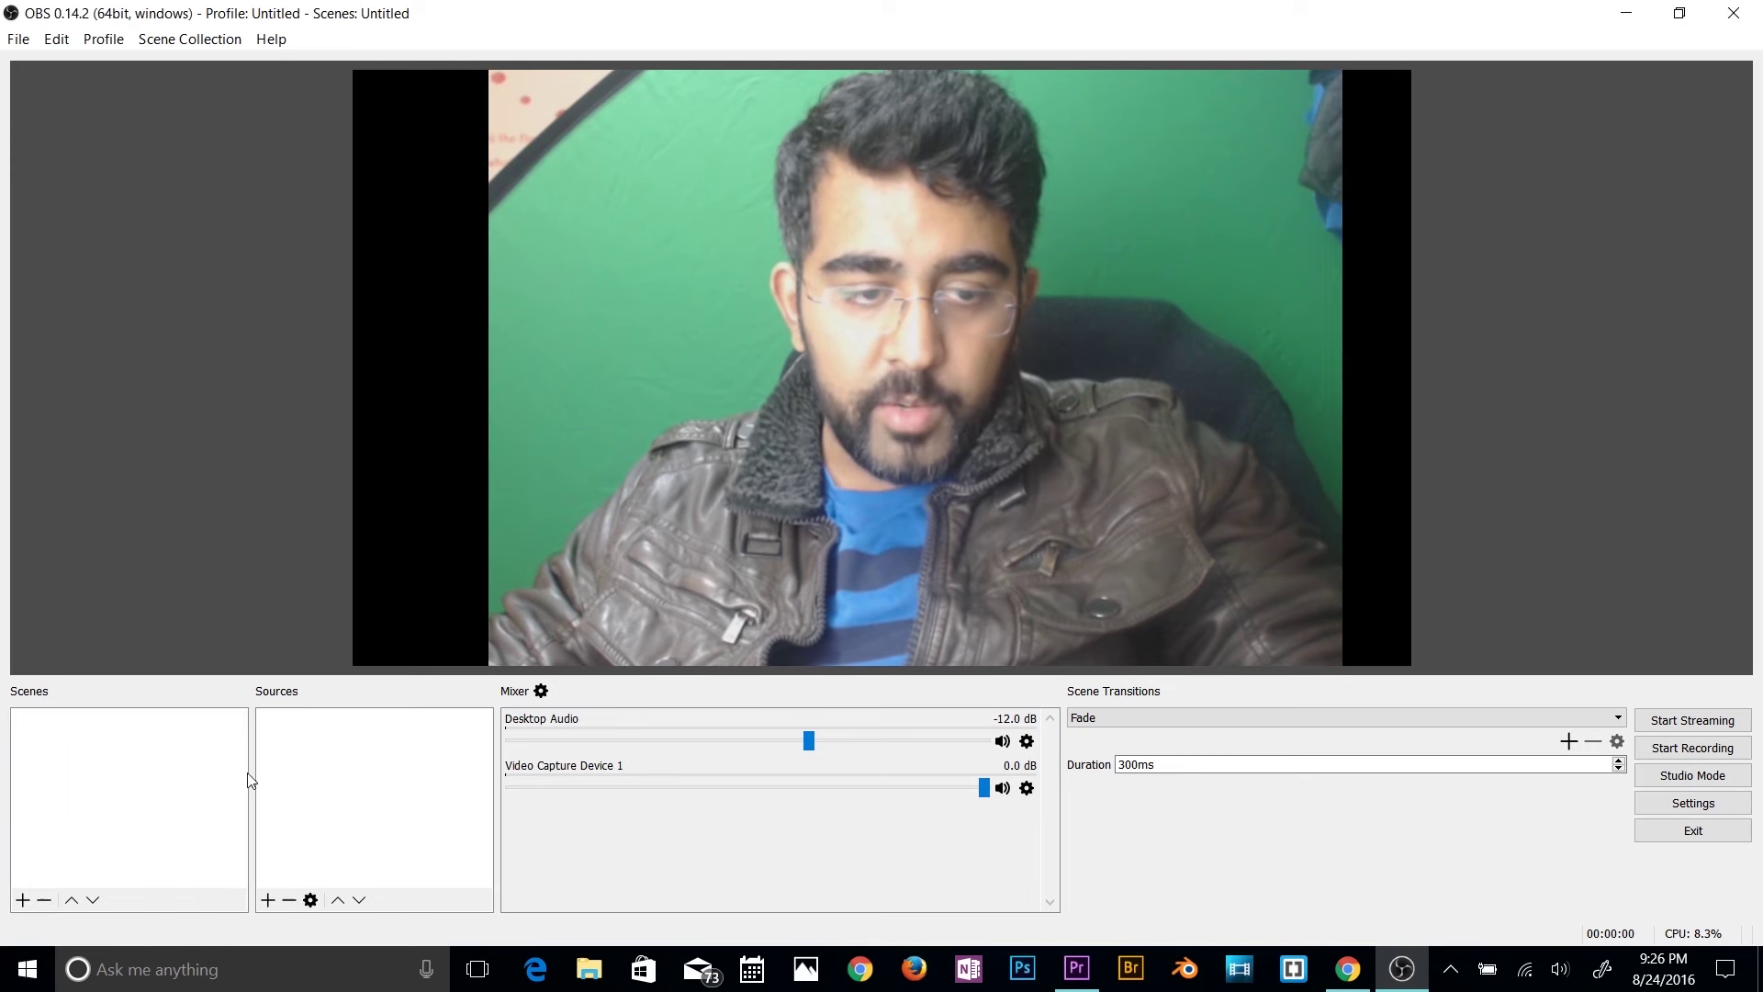
# Step: Add a new scene named 'facebook live'
pyautogui.click(176, 785)
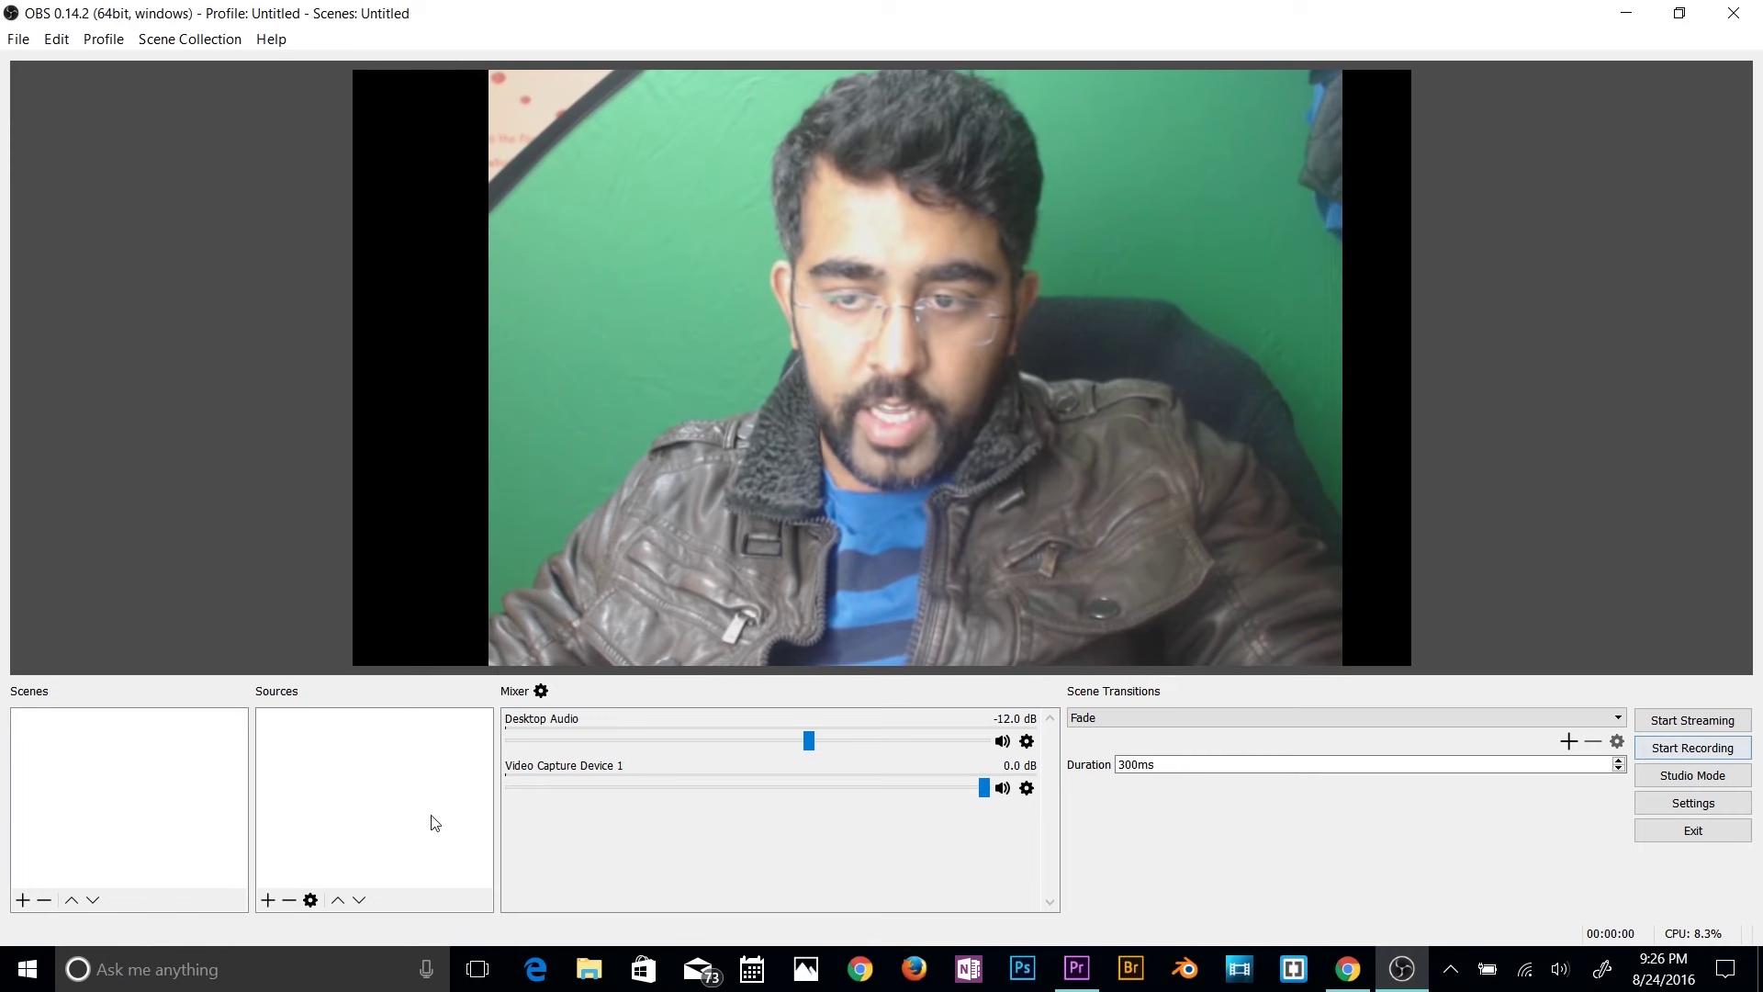
pyautogui.rightClick(116, 755)
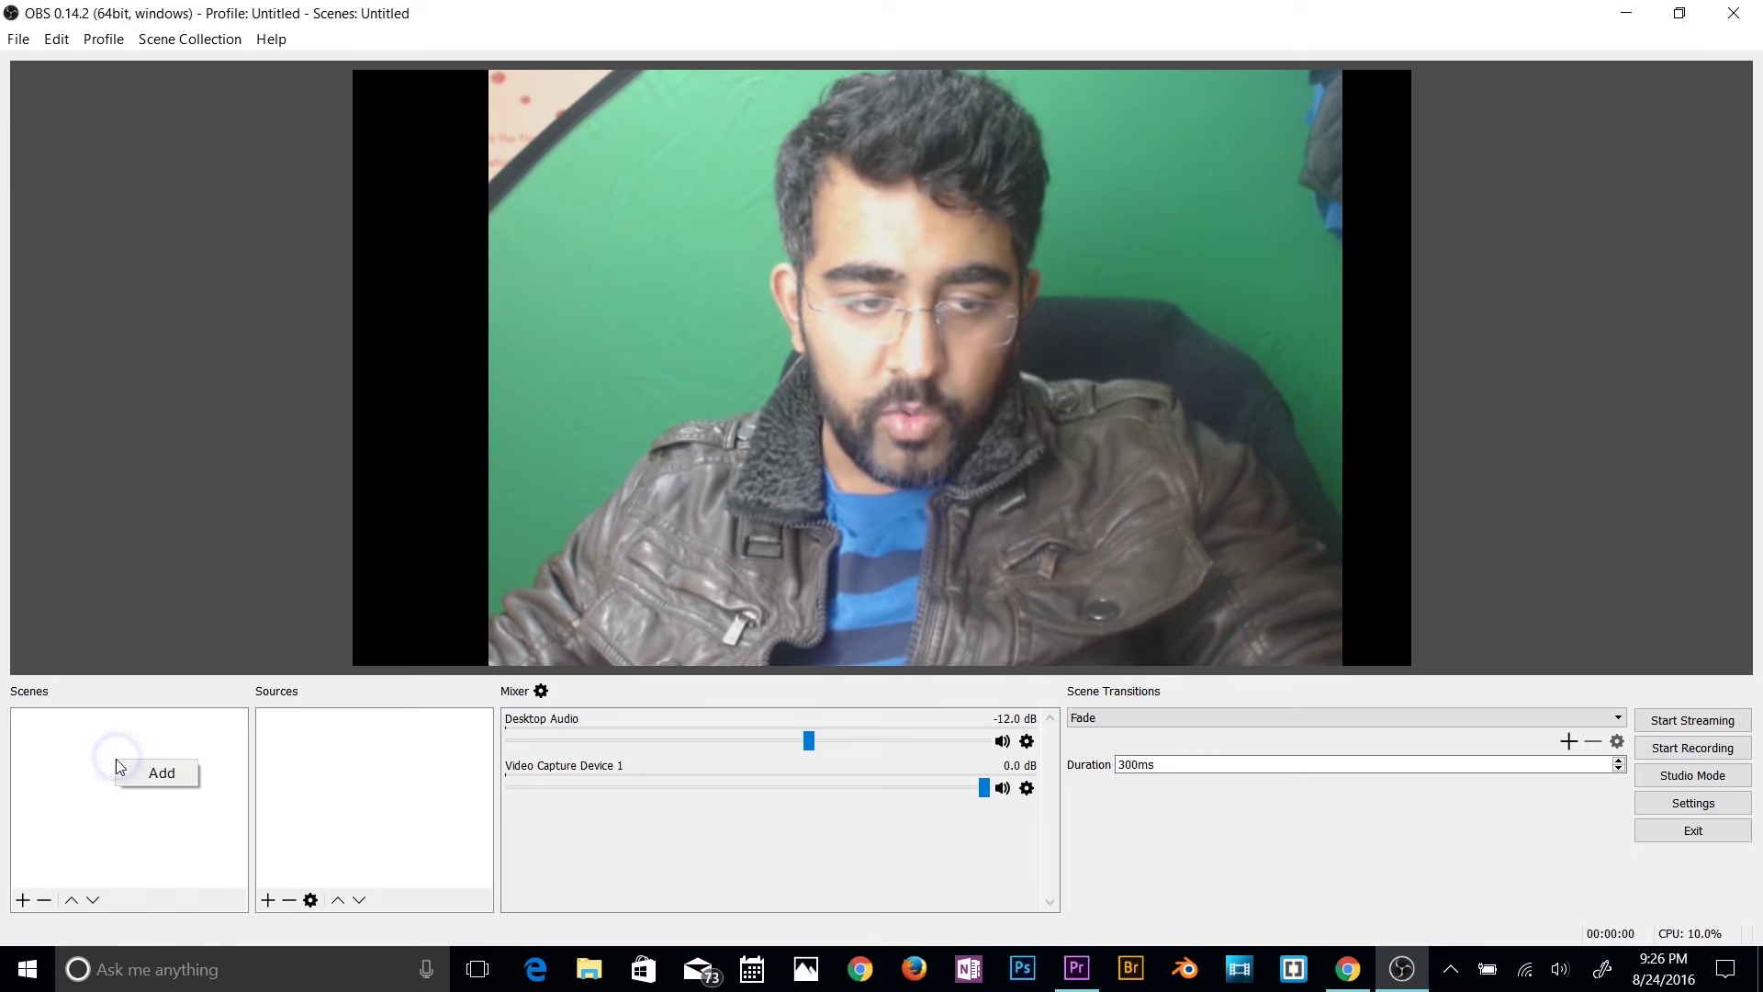
pyautogui.click(162, 772)
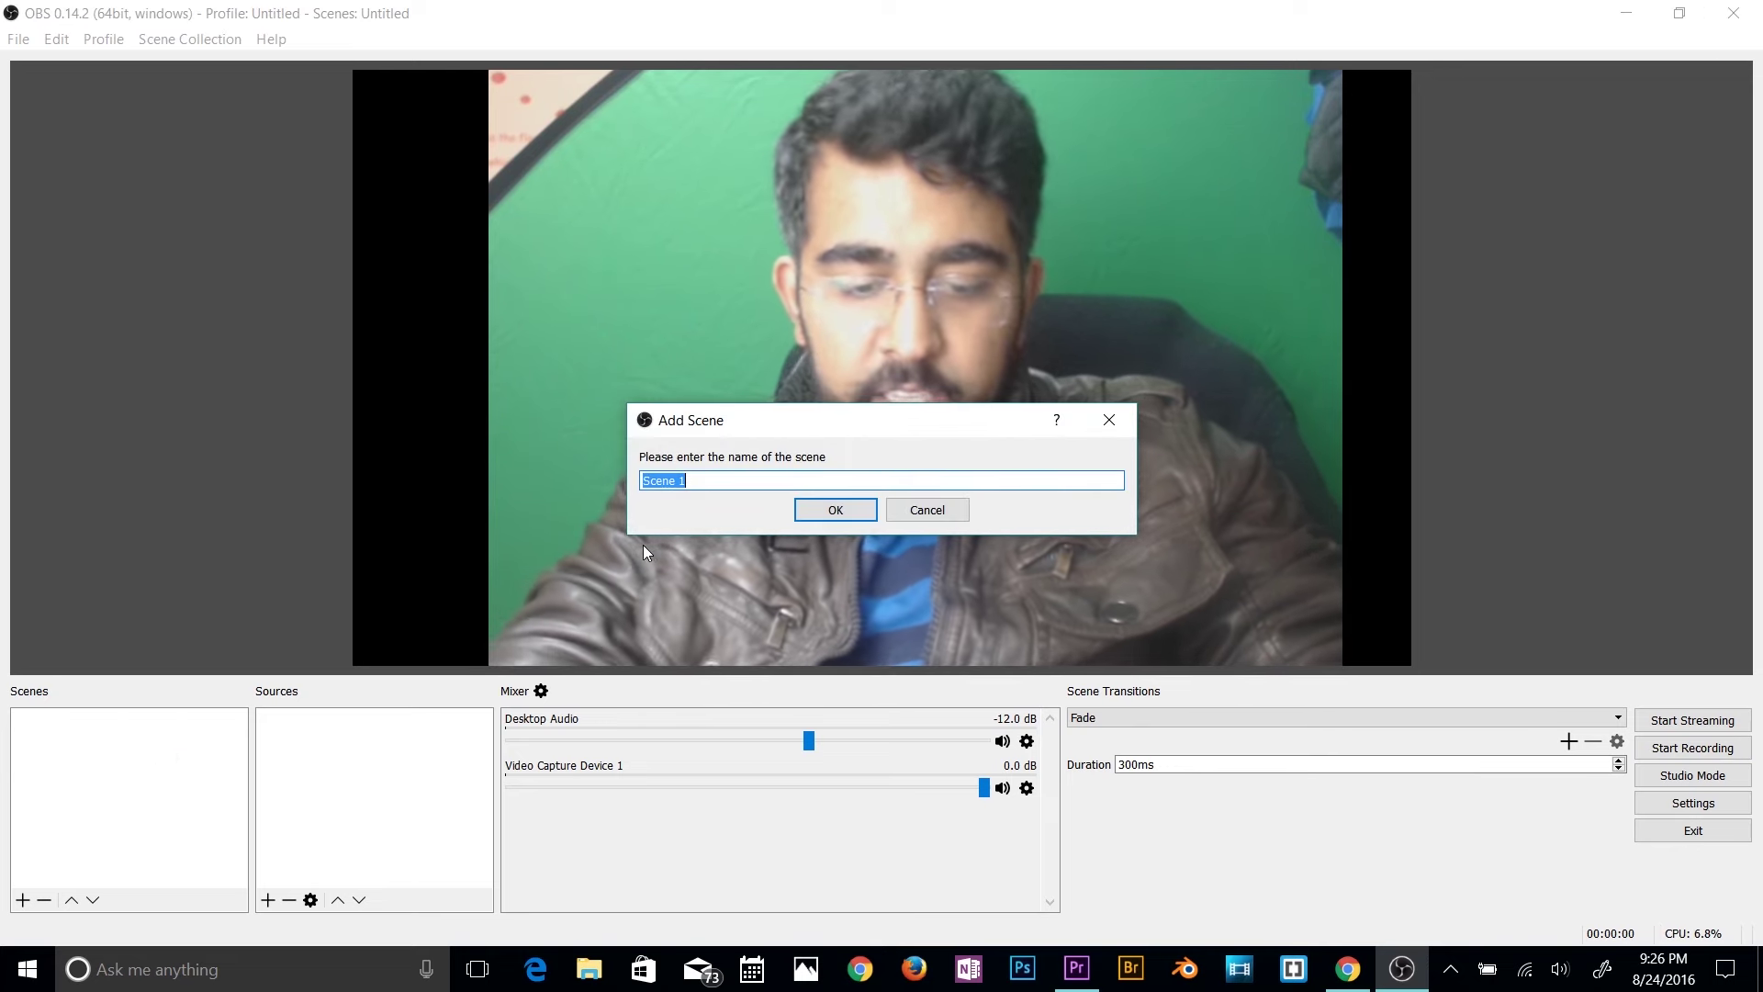
pyautogui.write('facebook live')
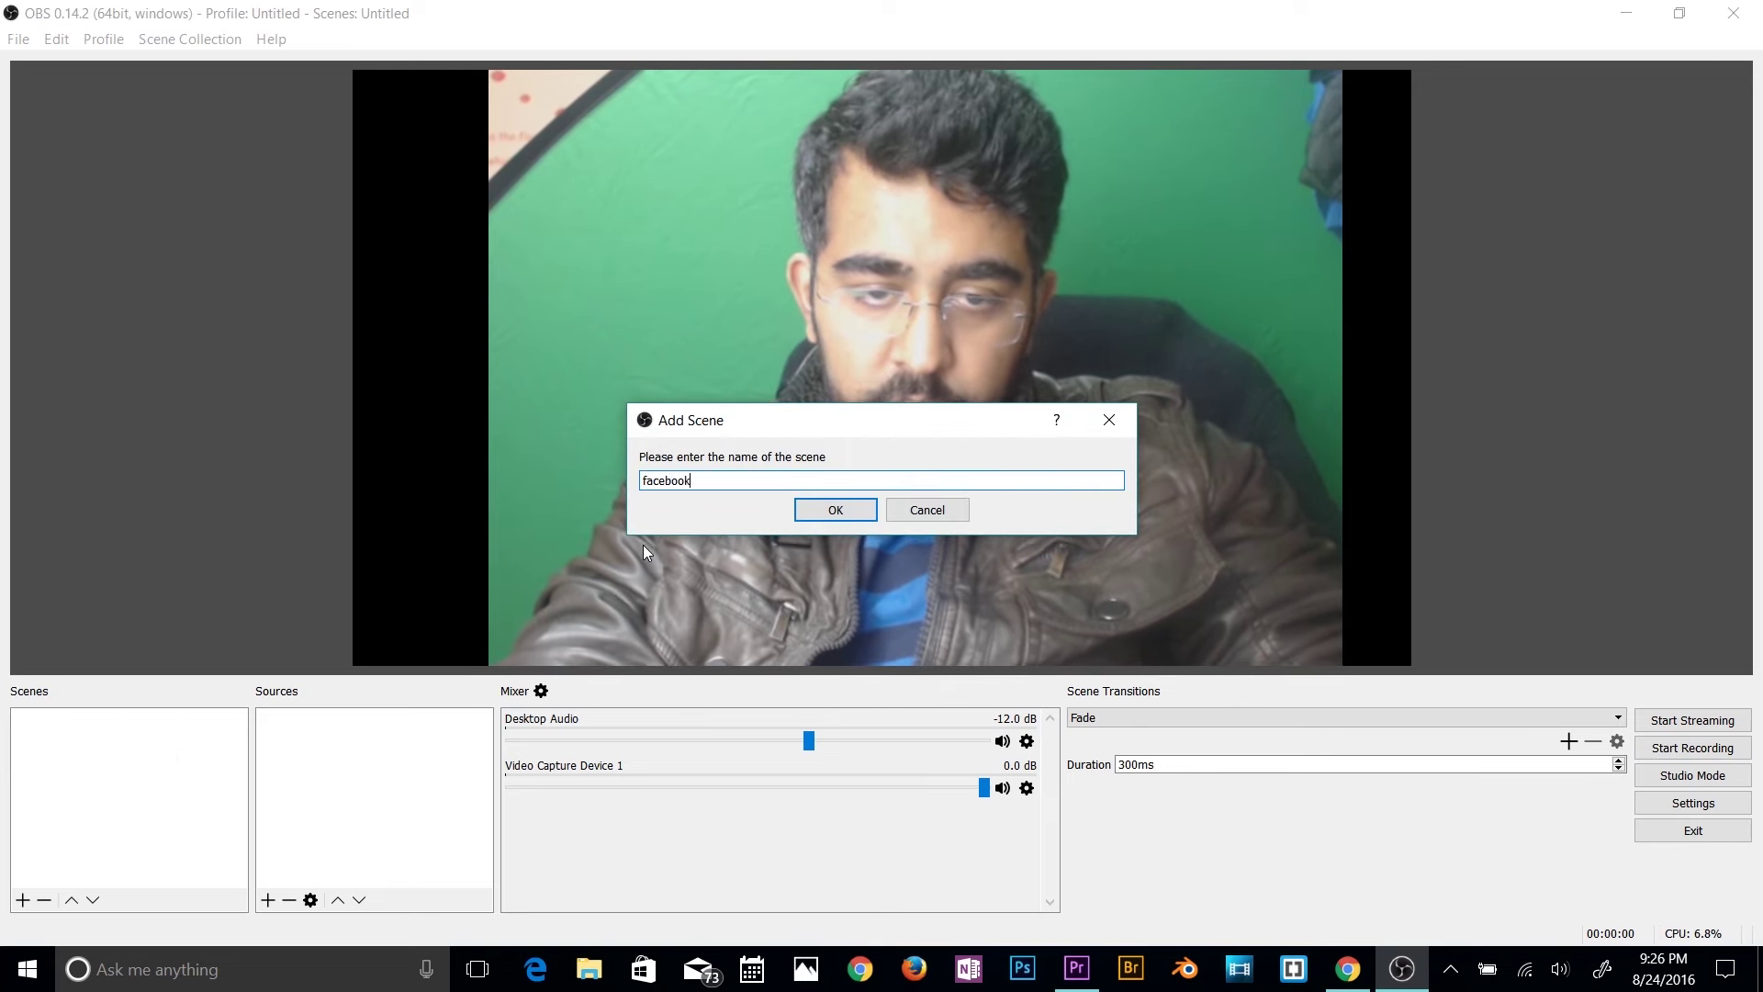
pyautogui.press('Return')
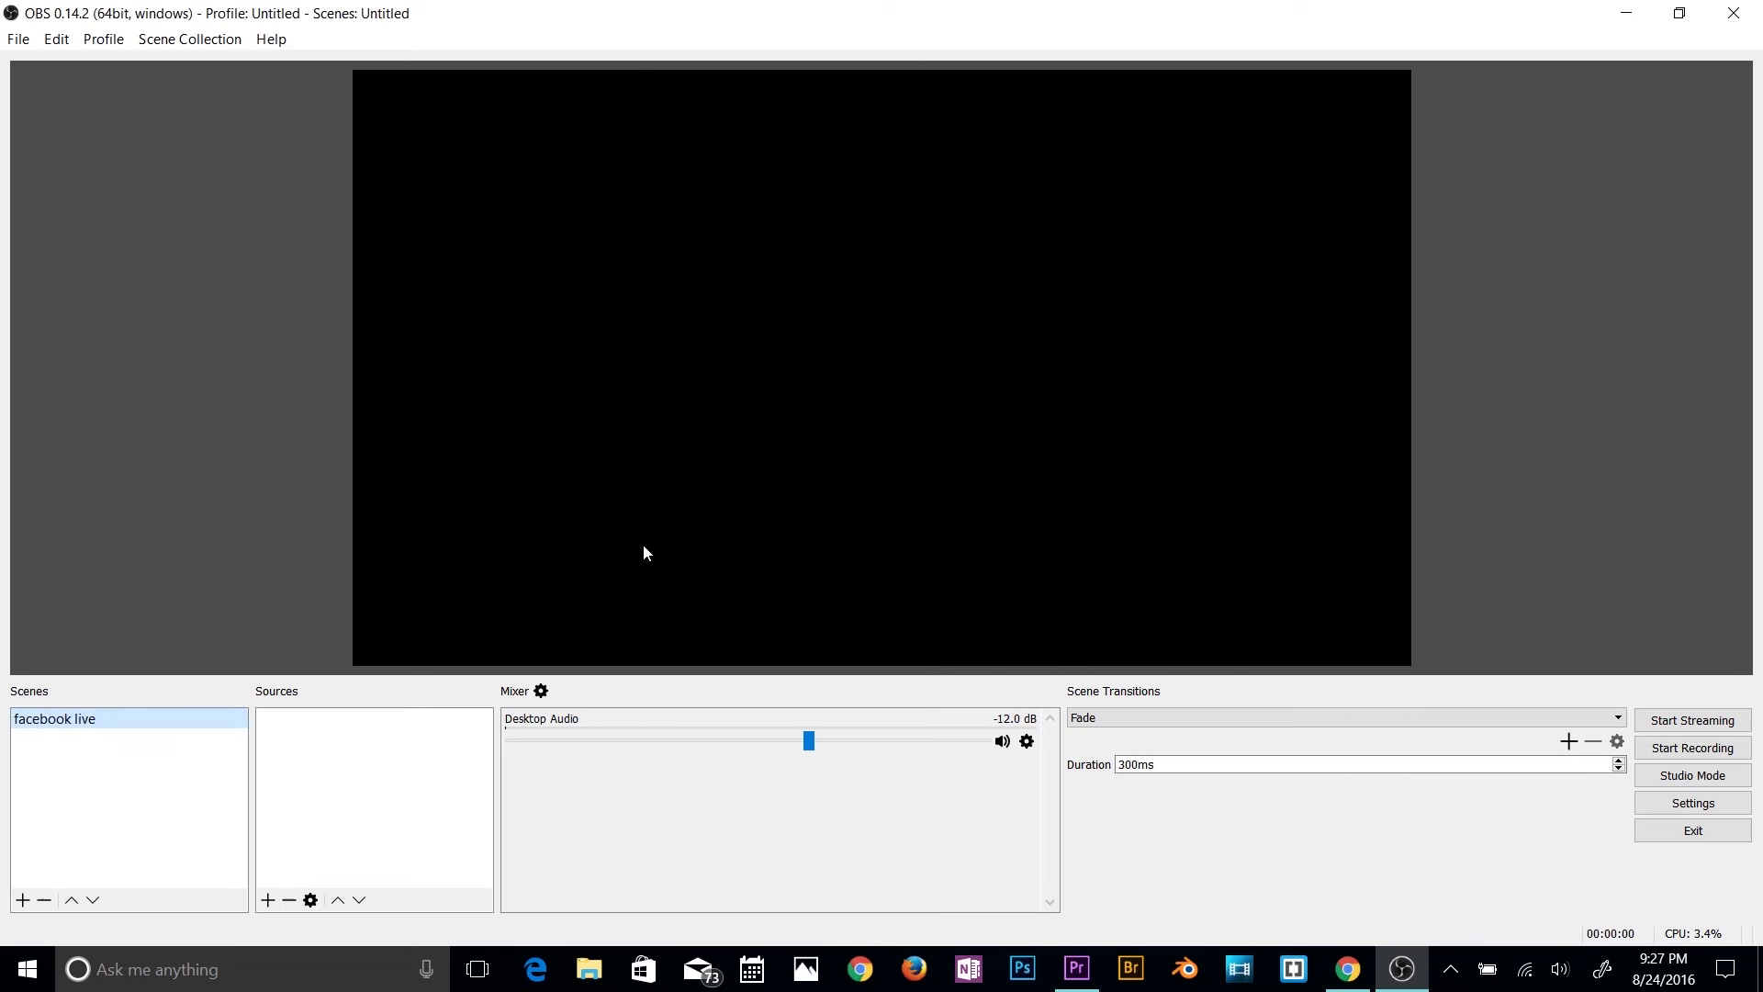
# Step: Add a Logitech Video Capture Device source and enlarge it to fill the canvas height
pyautogui.click(361, 765)
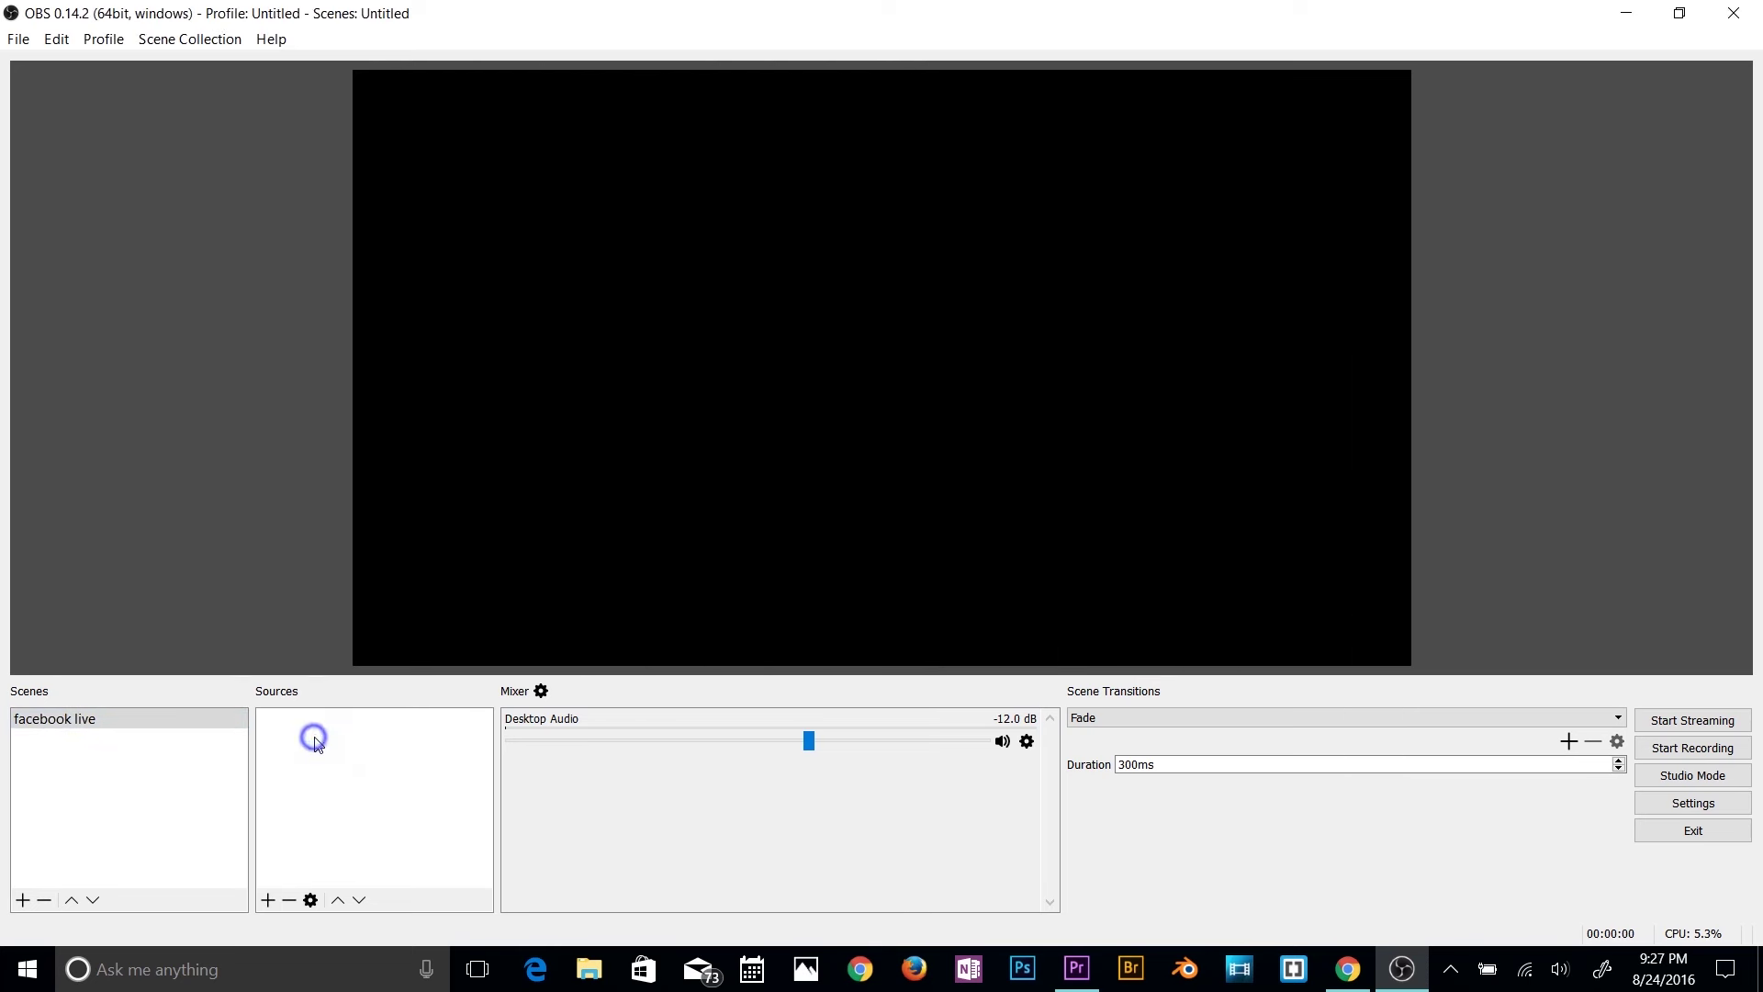
pyautogui.rightClick(315, 740)
pyautogui.moveTo(361, 750)
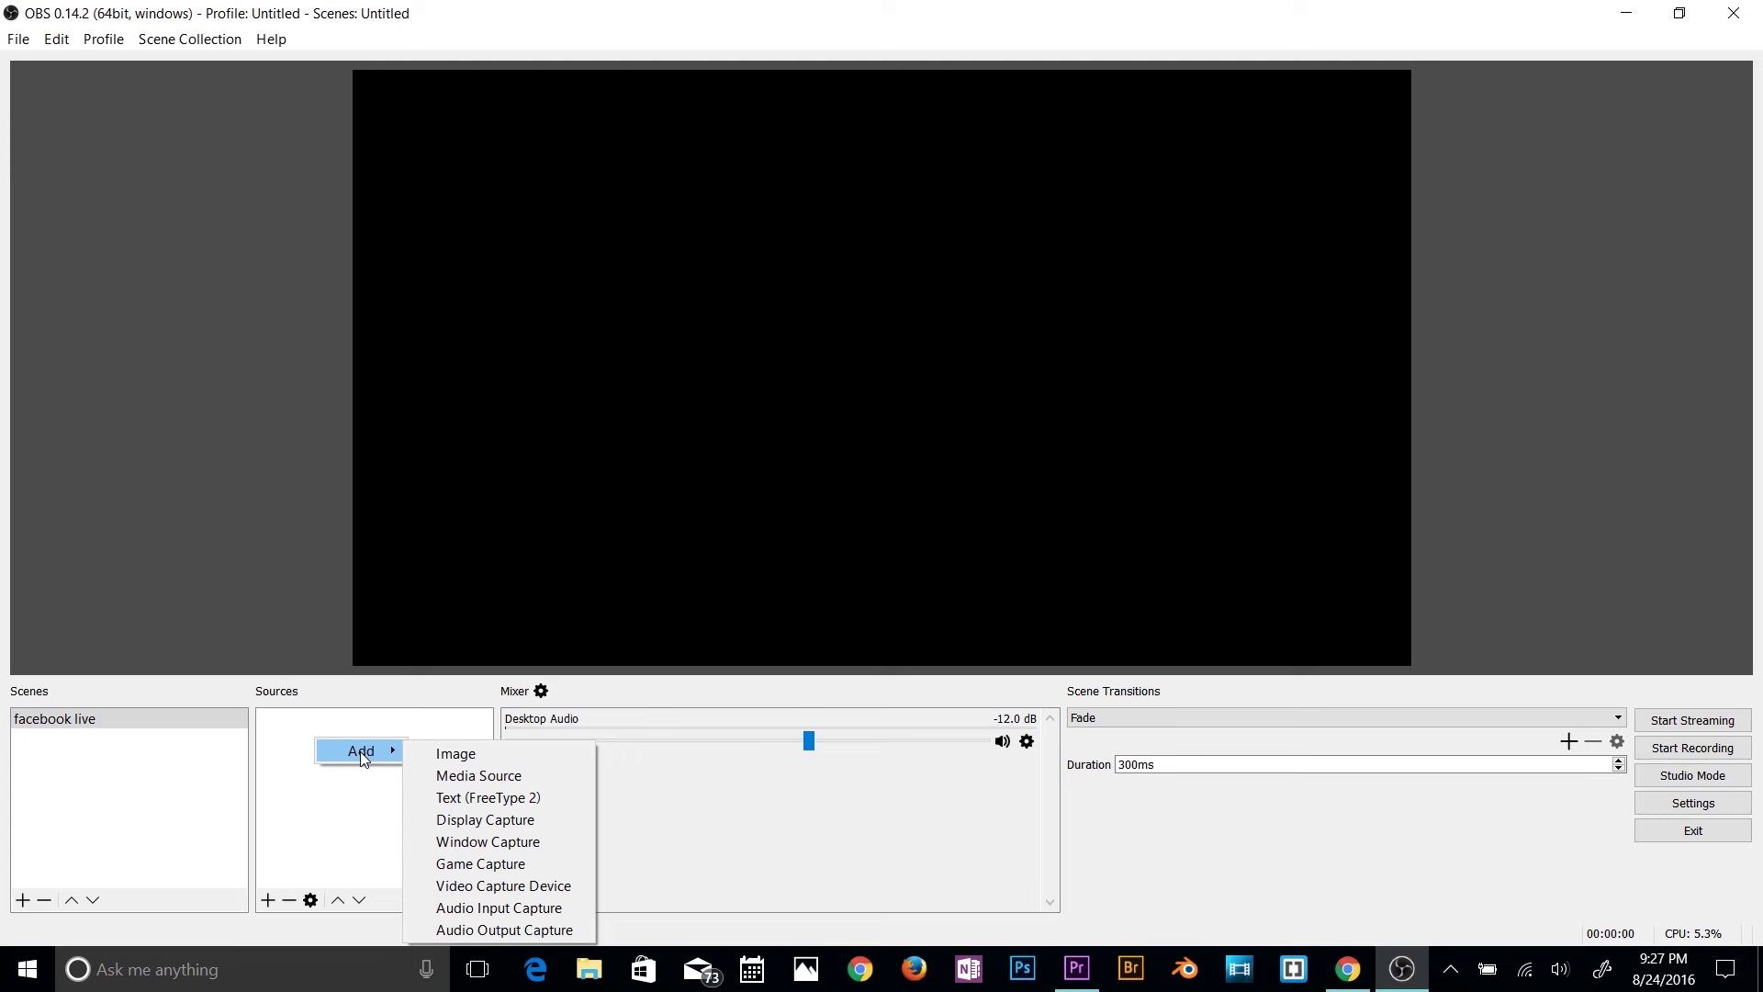
pyautogui.click(483, 886)
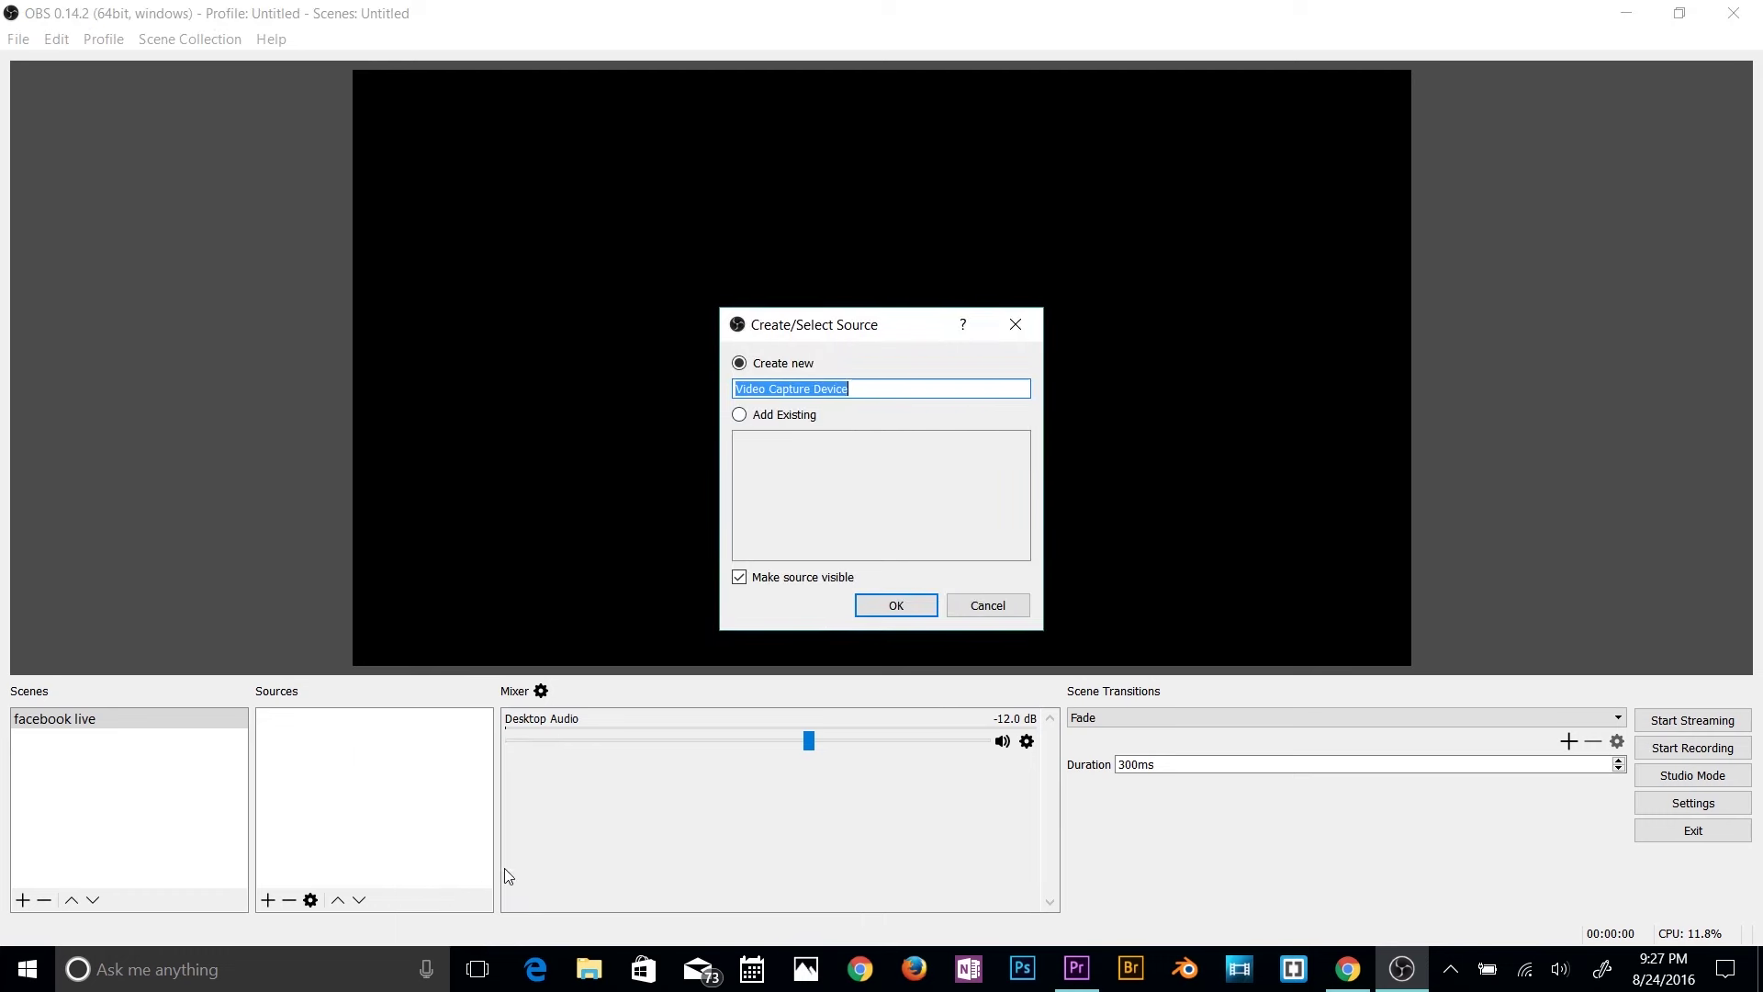
pyautogui.click(896, 606)
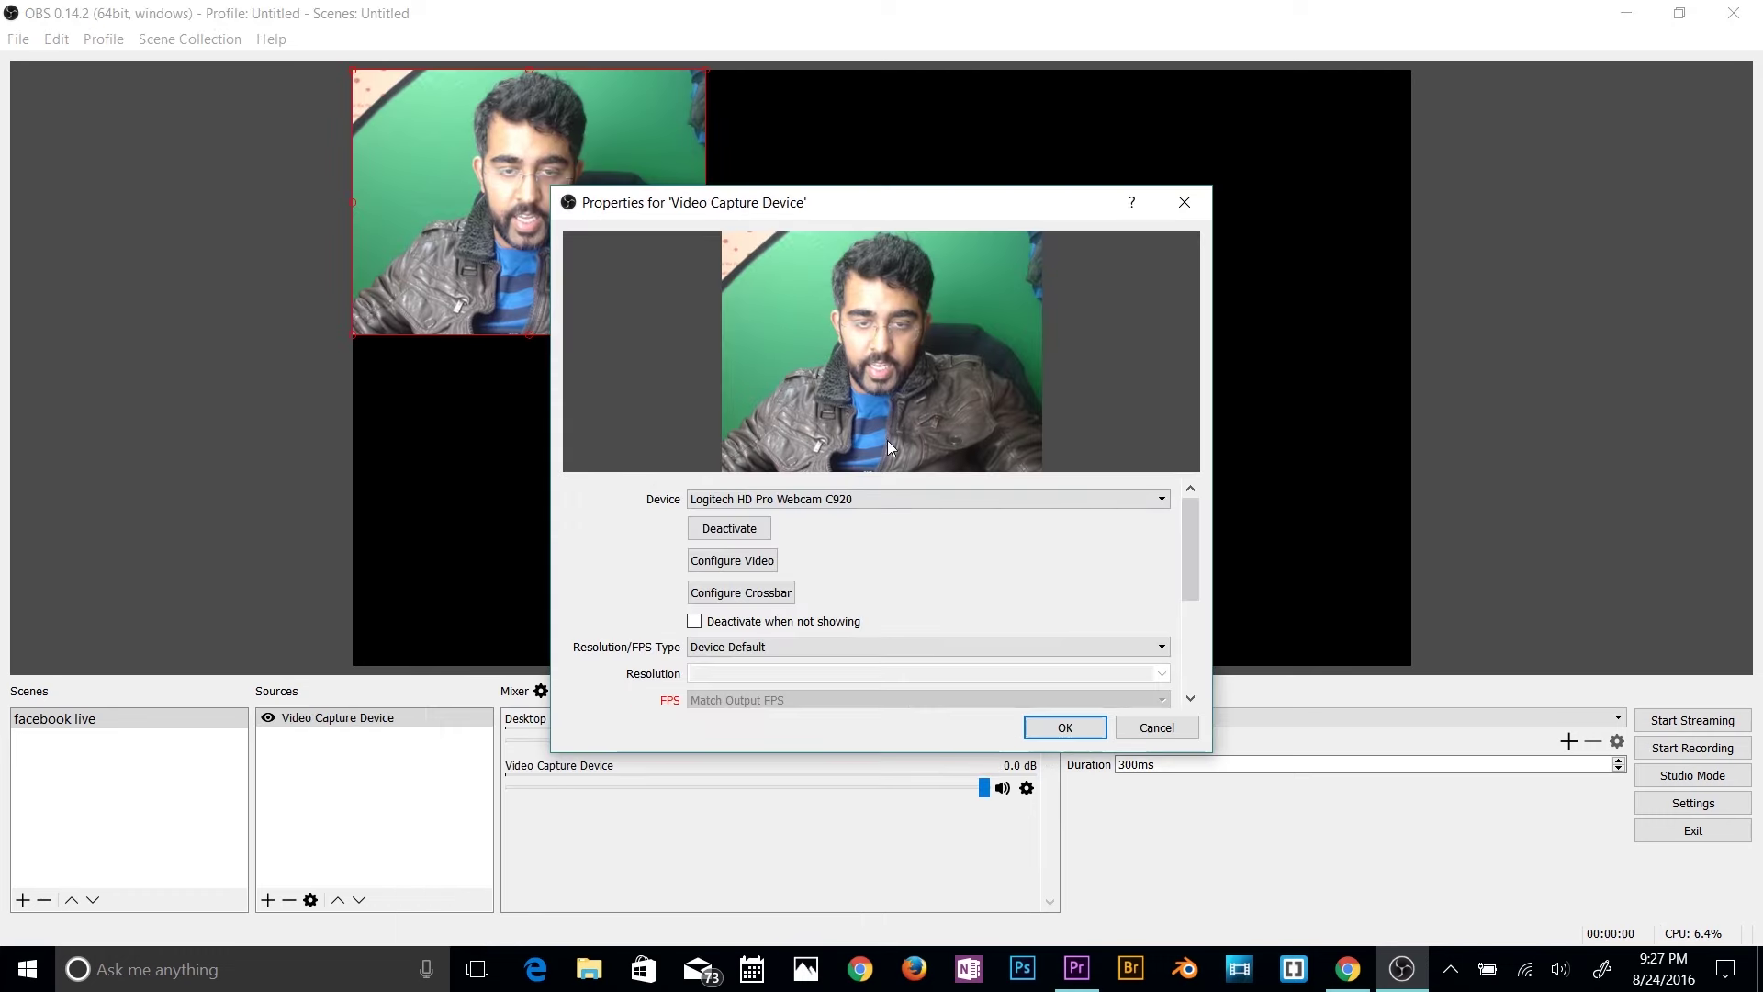
pyautogui.click(808, 499)
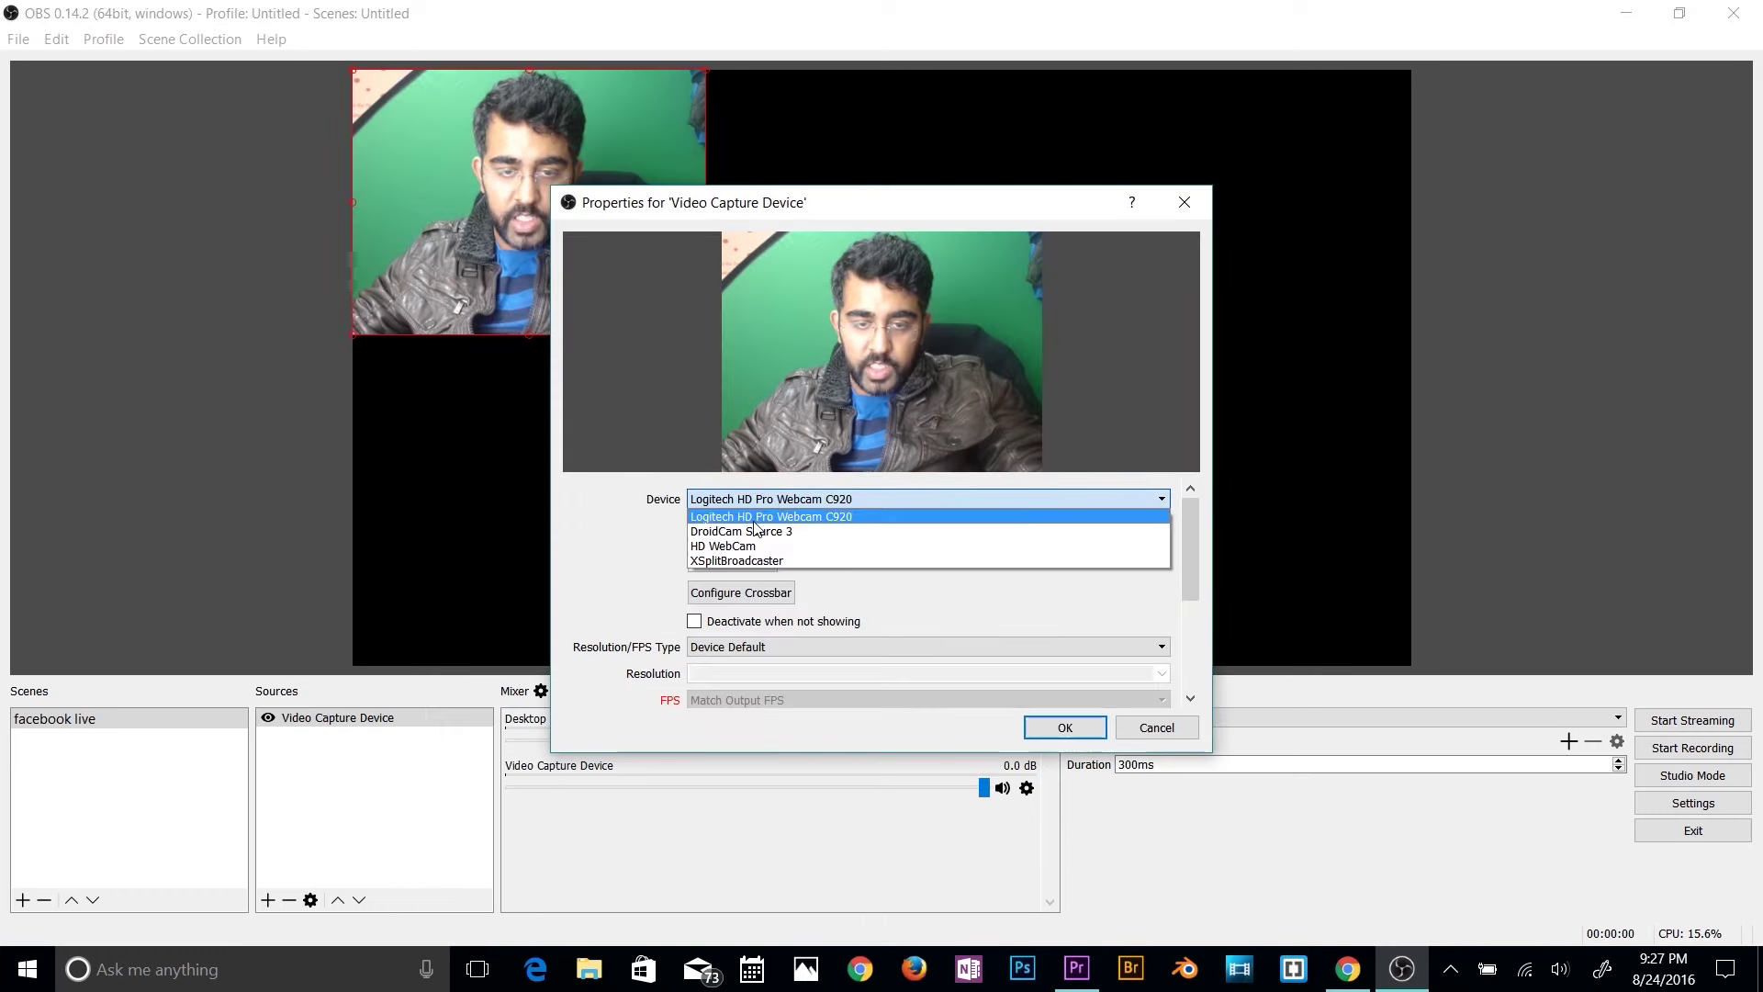
pyautogui.click(788, 517)
pyautogui.click(1063, 729)
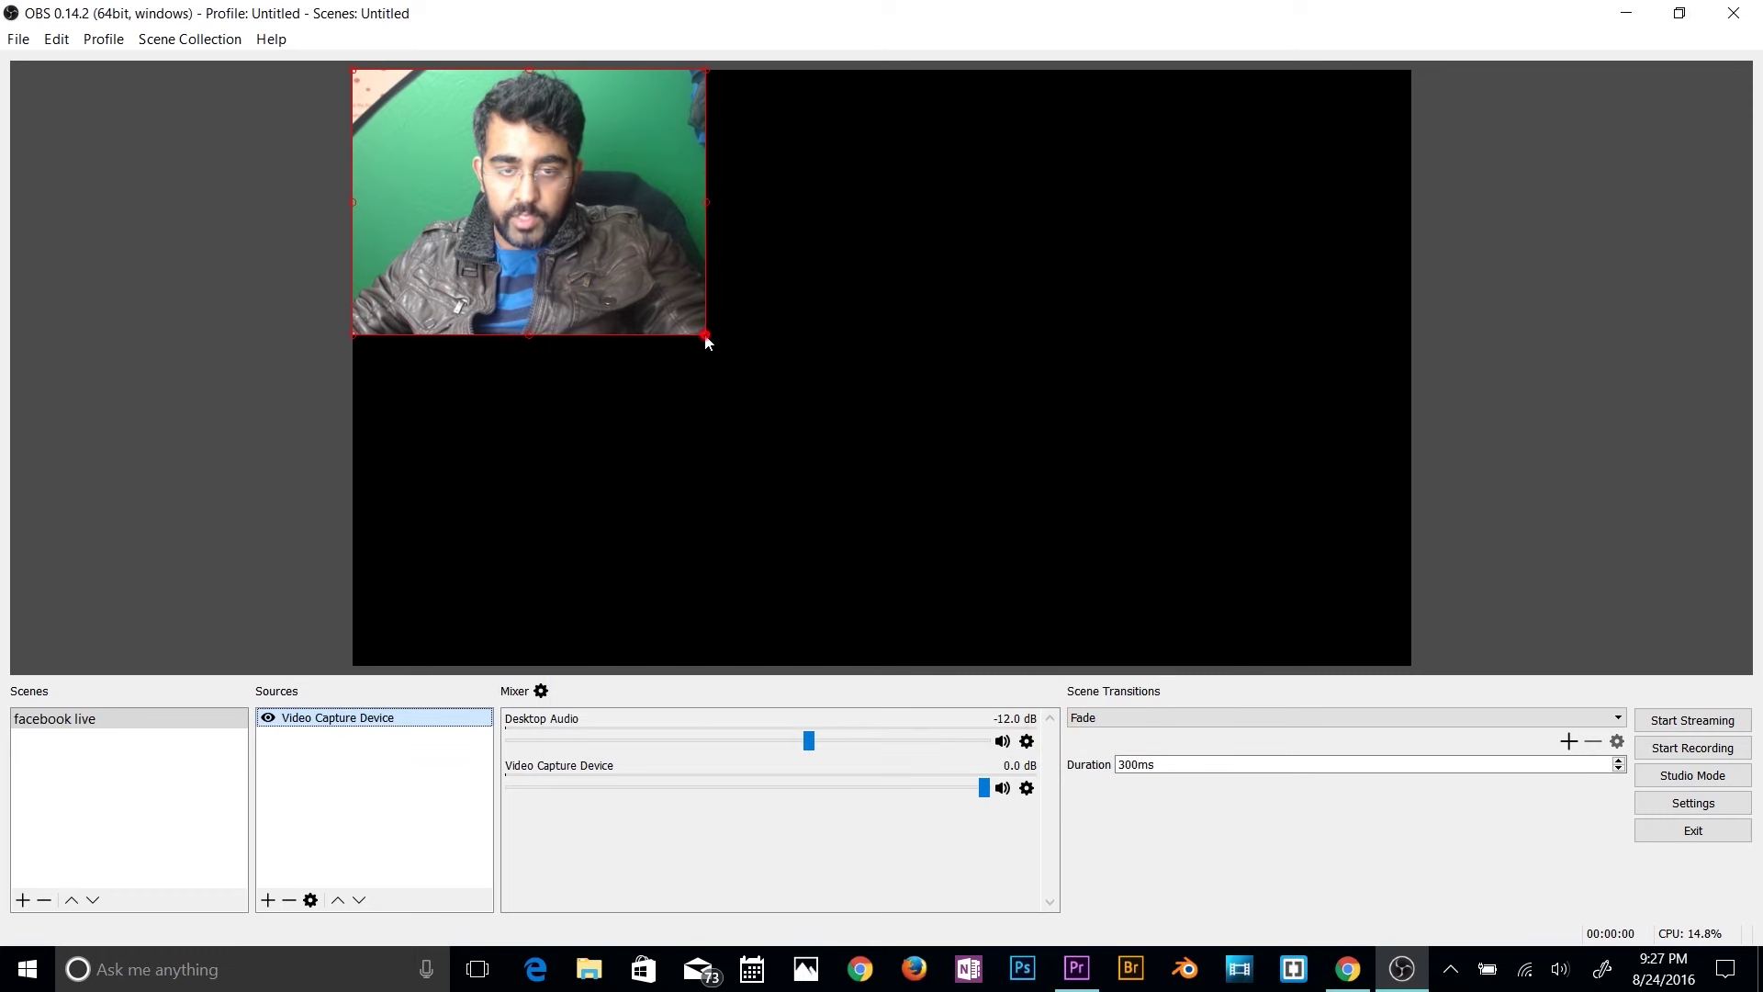
pyautogui.moveTo(705, 334)
pyautogui.mouseDown()
pyautogui.moveTo(1095, 558)
pyautogui.moveTo(1046, 500)
pyautogui.mouseUp()
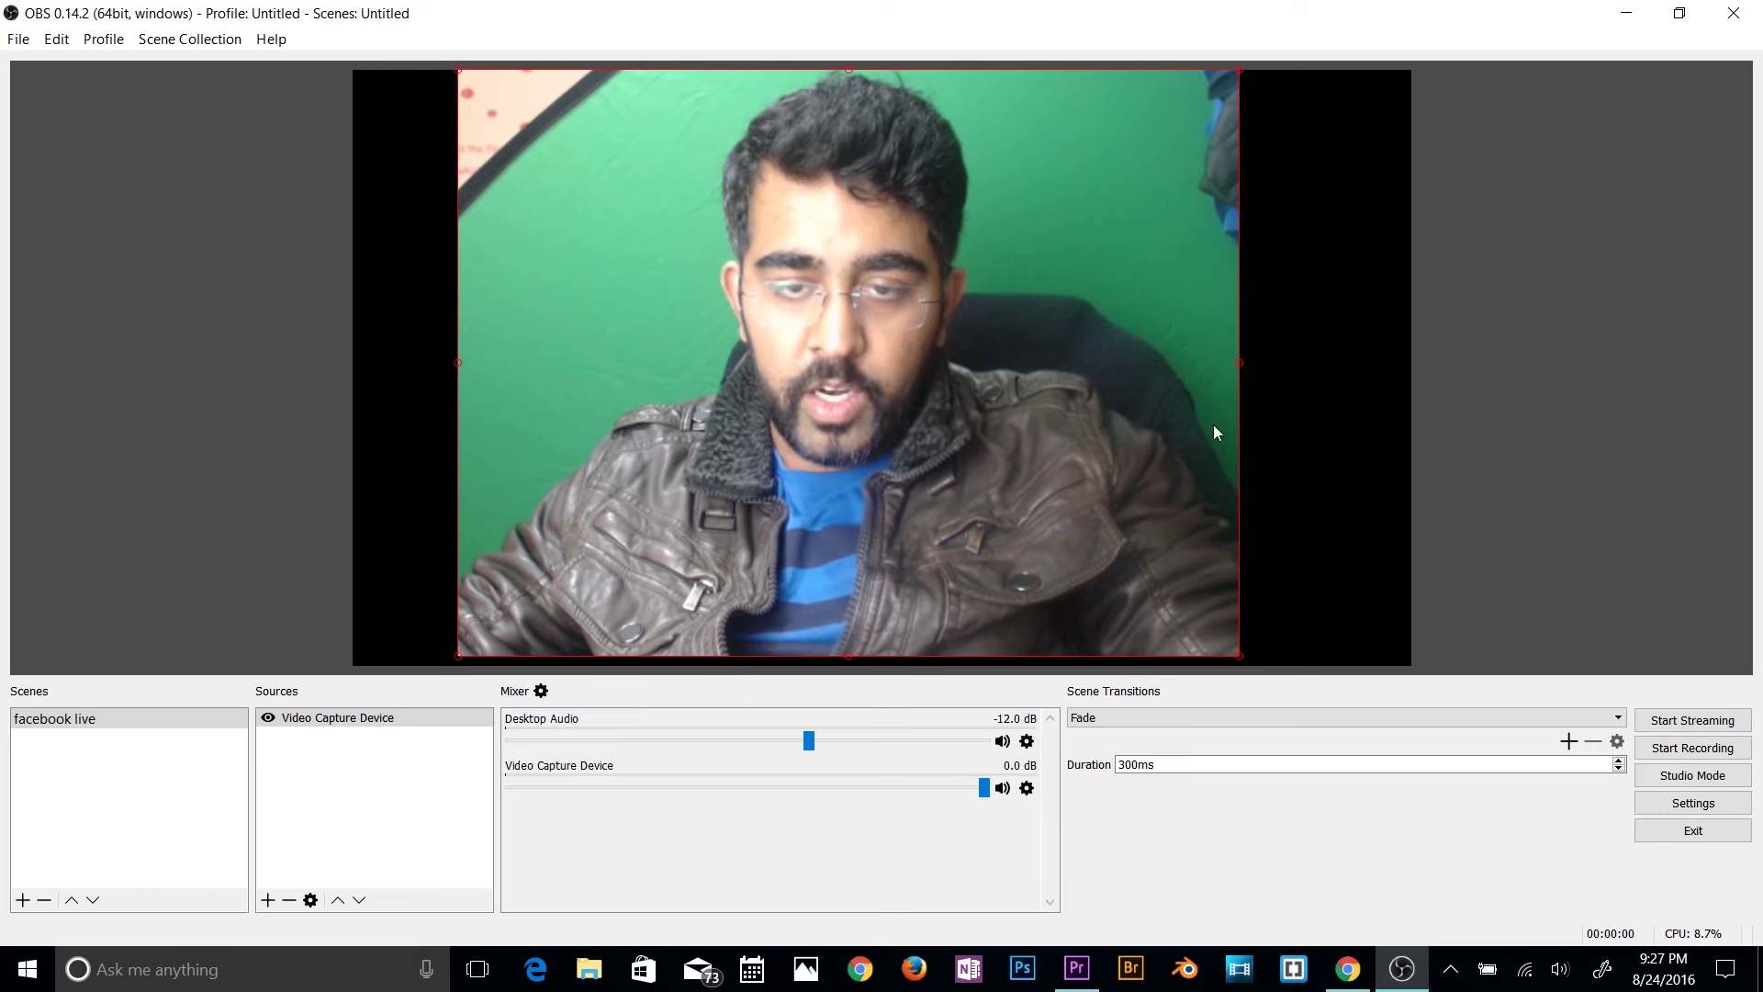
pyautogui.click(197, 755)
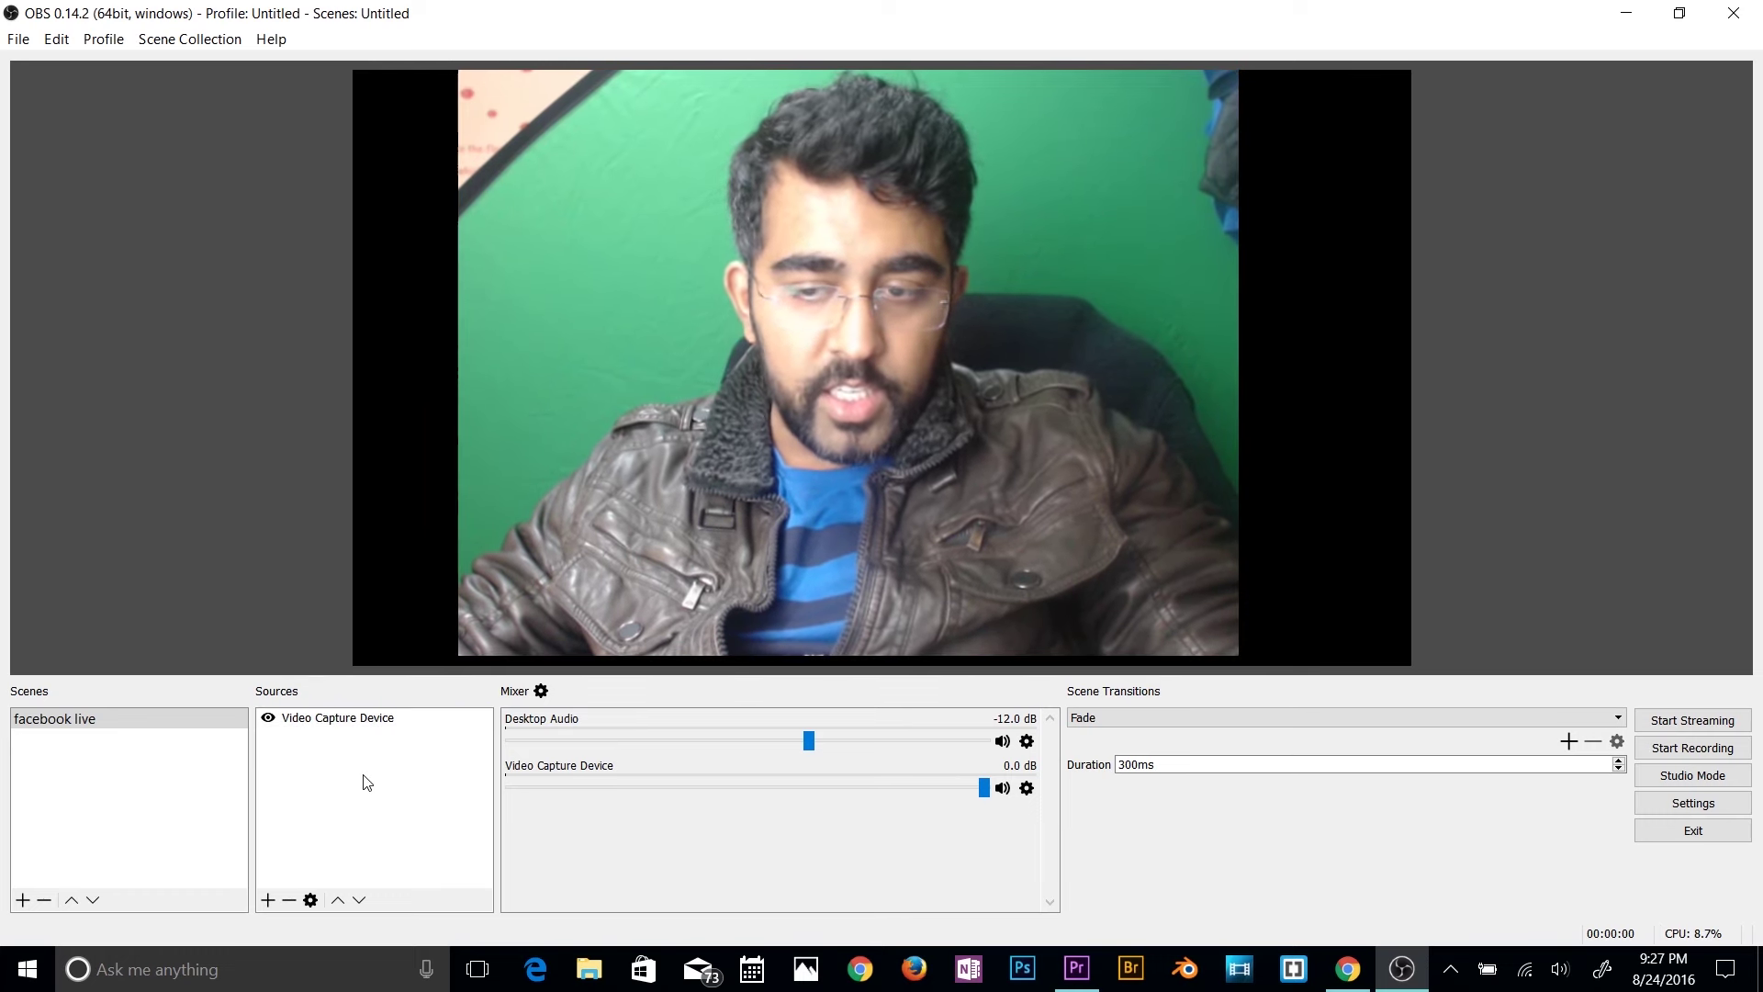
# Step: Set the OBS stream type to Streaming Services with Facebook Live as the service
pyautogui.click(1645, 807)
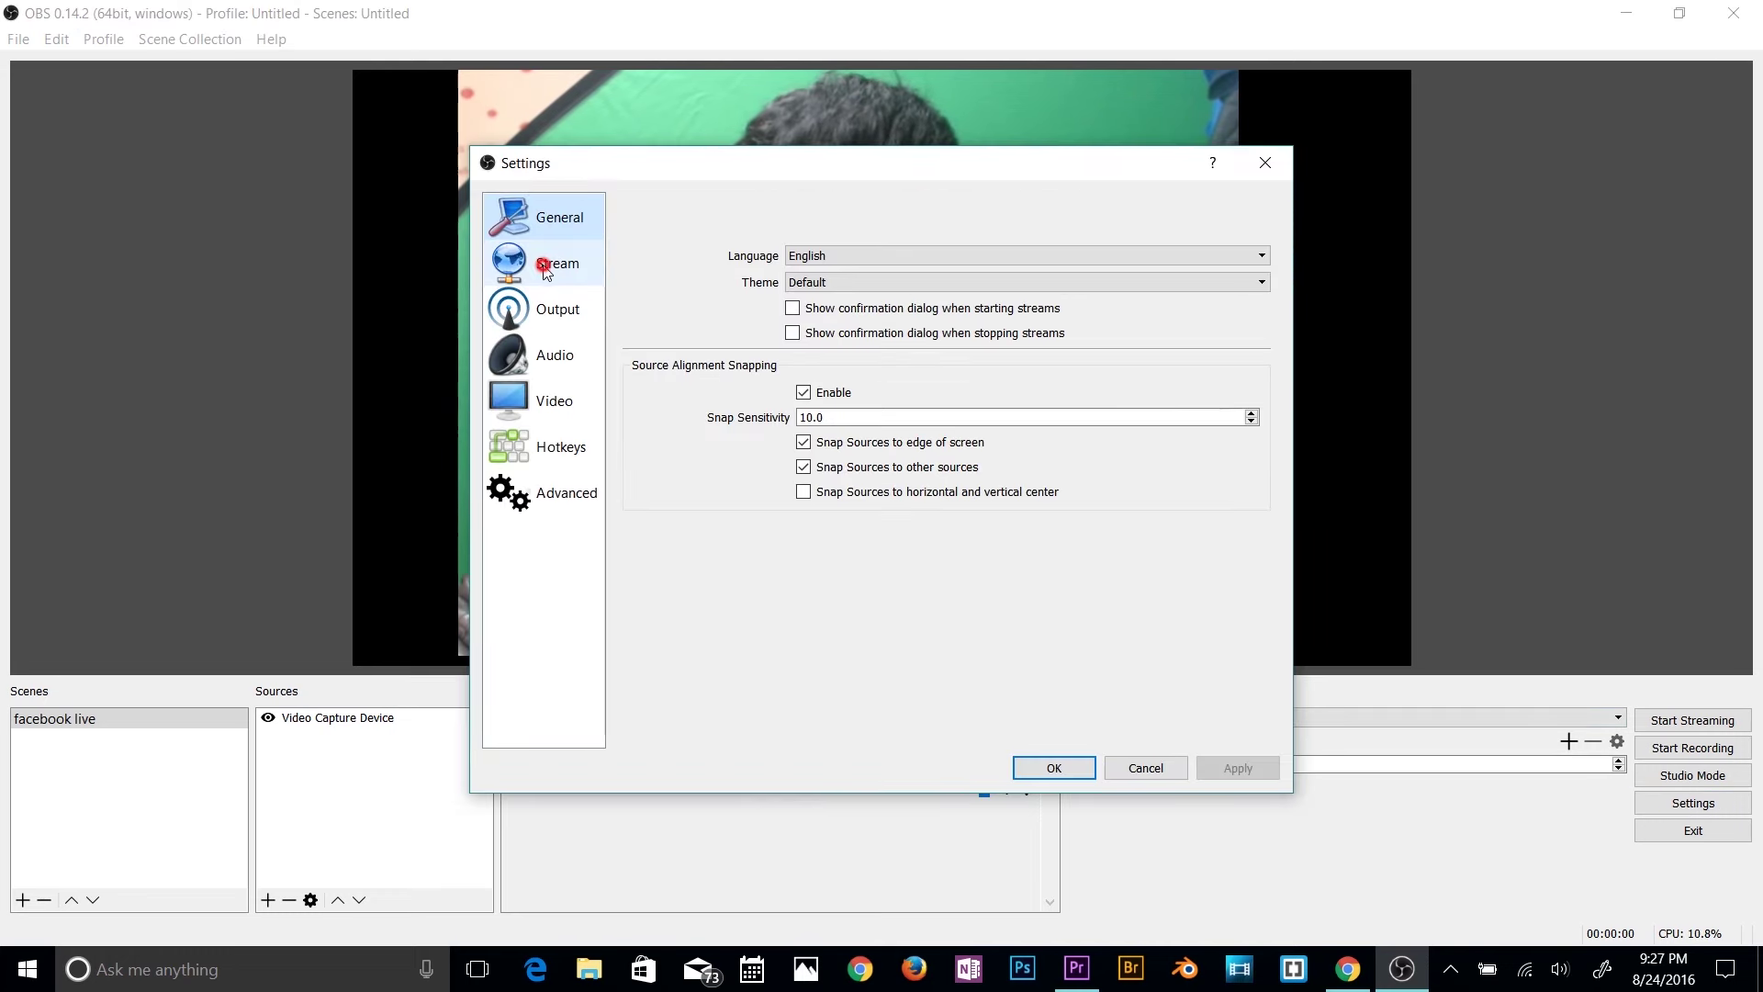
pyautogui.click(545, 270)
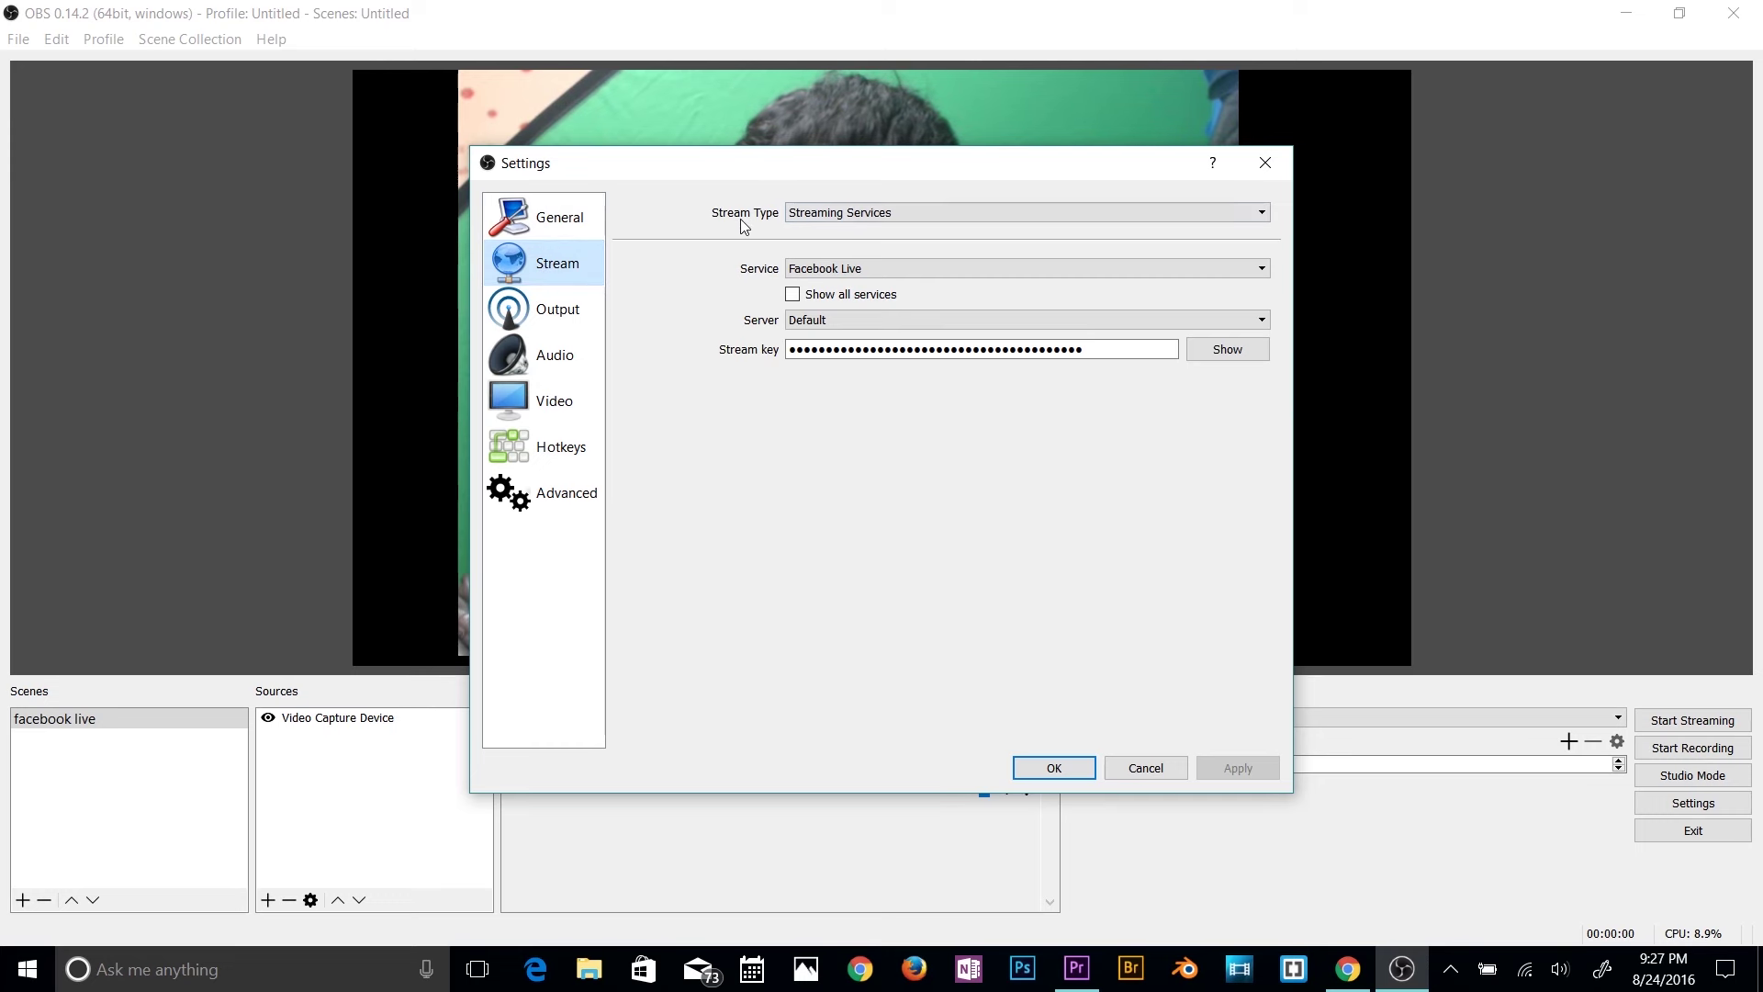
pyautogui.click(857, 216)
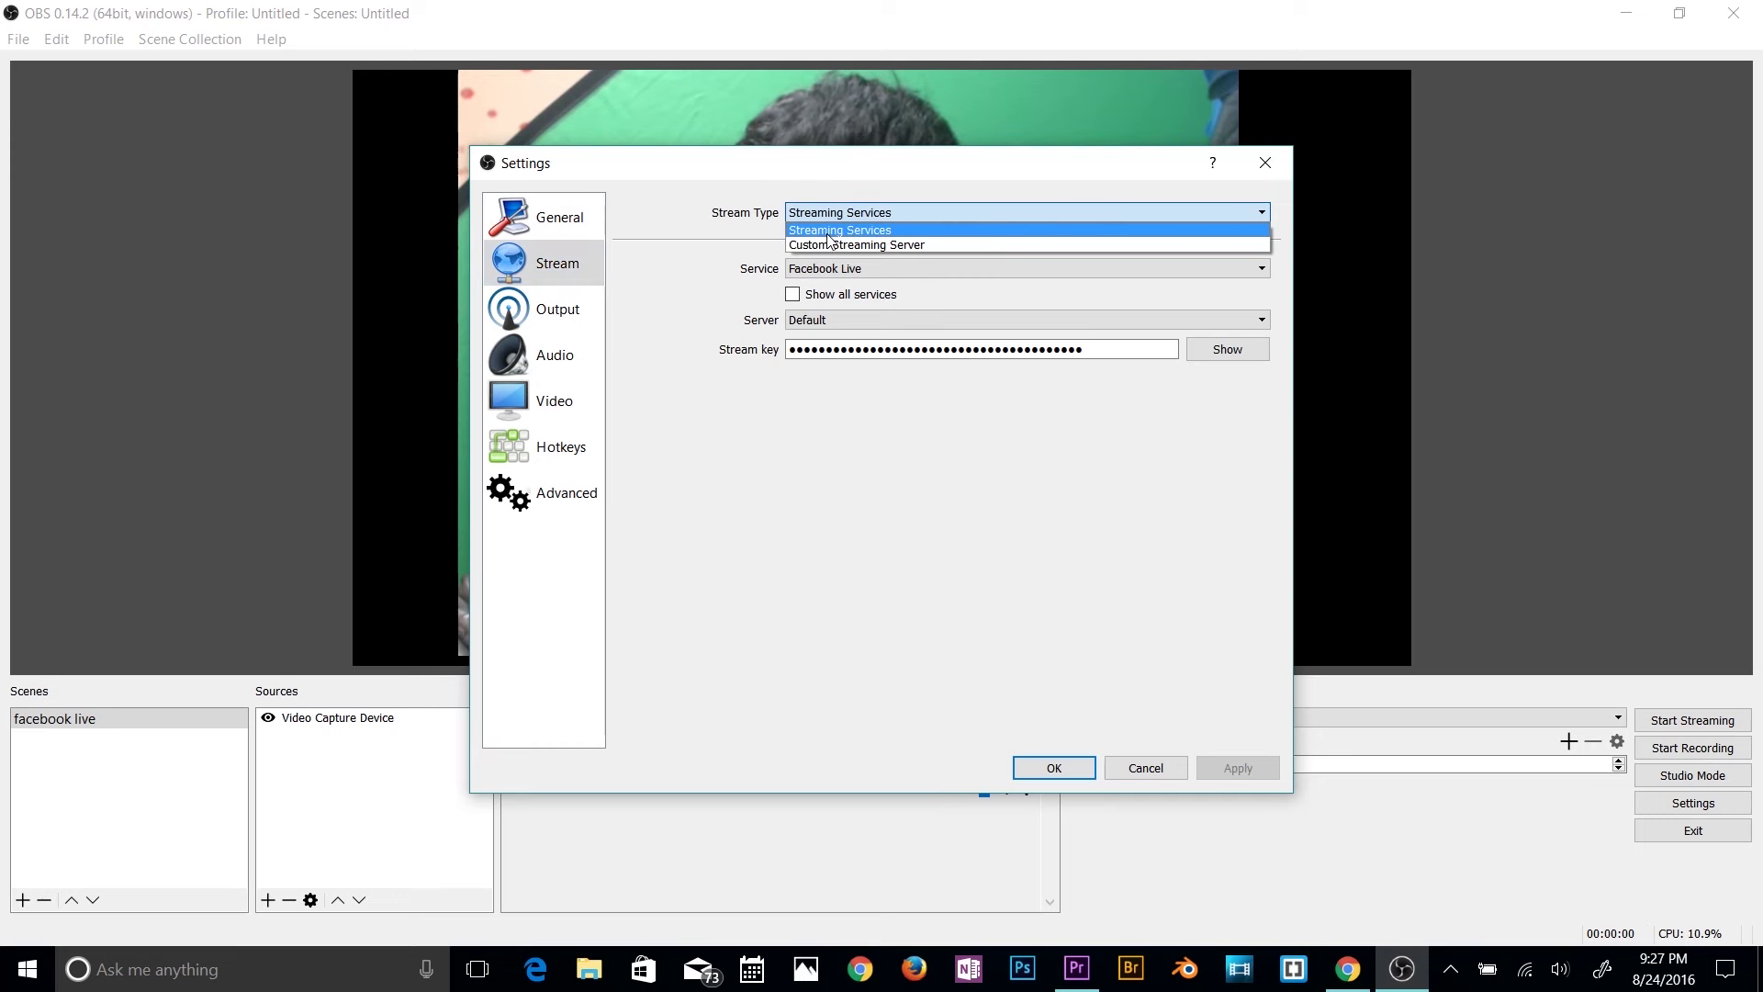
pyautogui.click(839, 234)
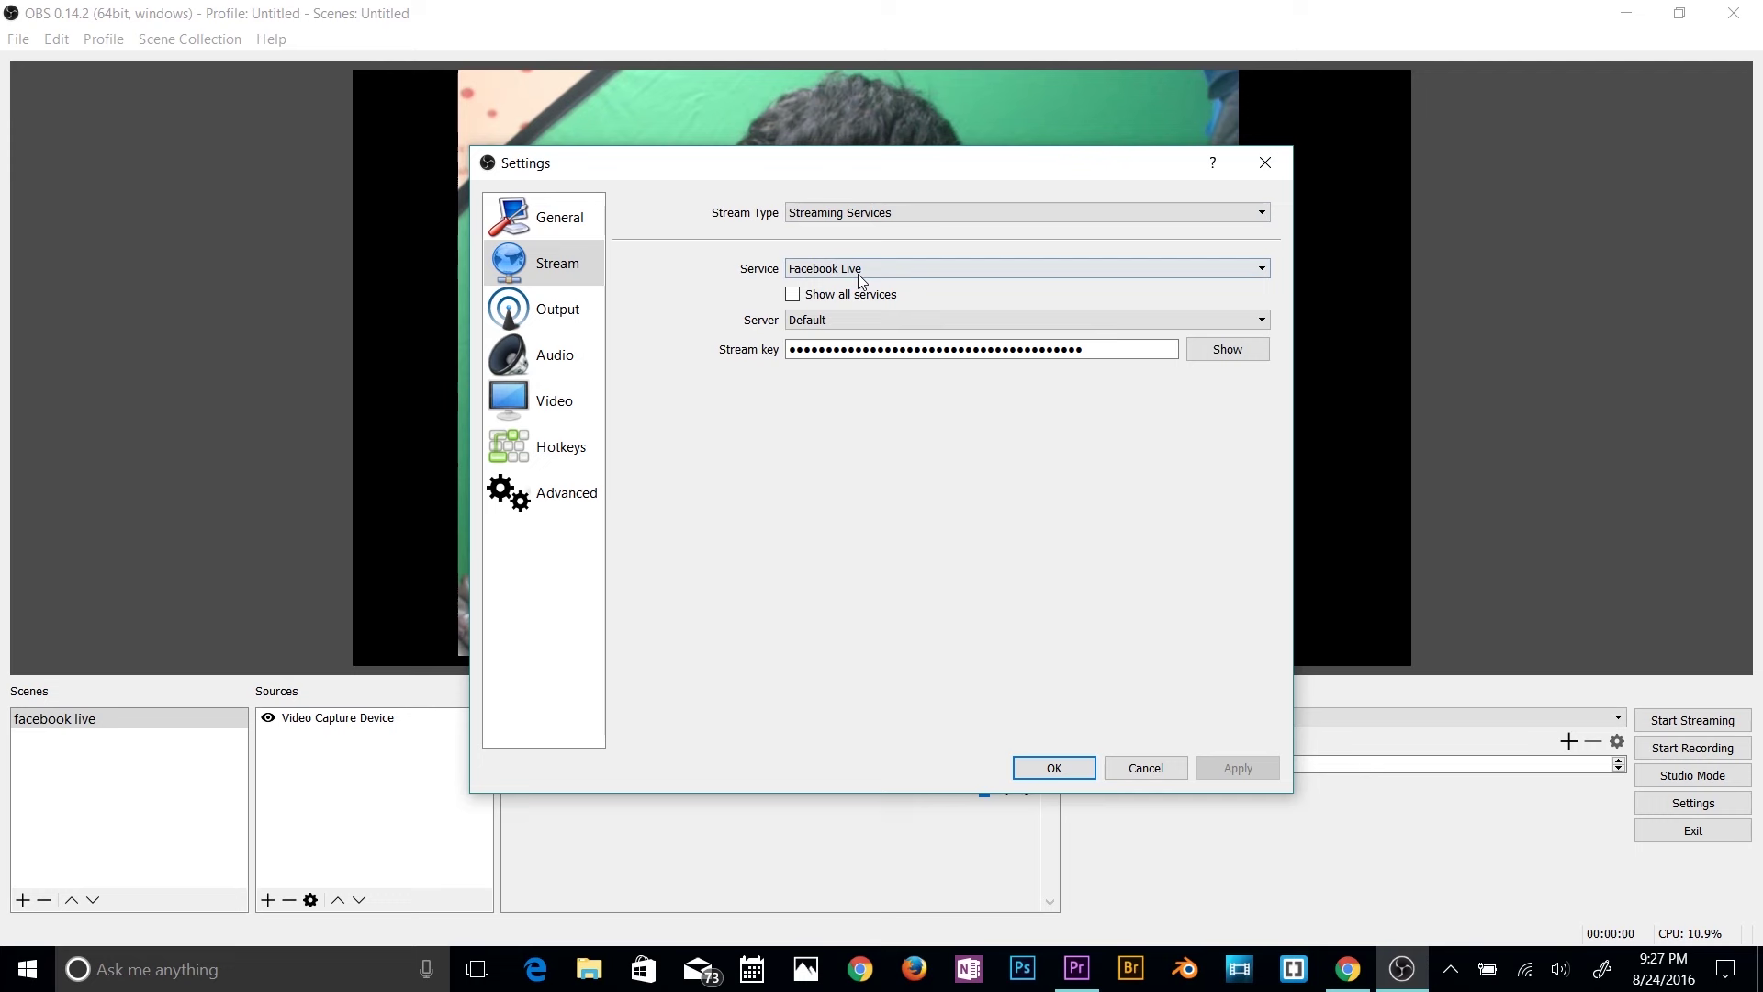
pyautogui.click(854, 270)
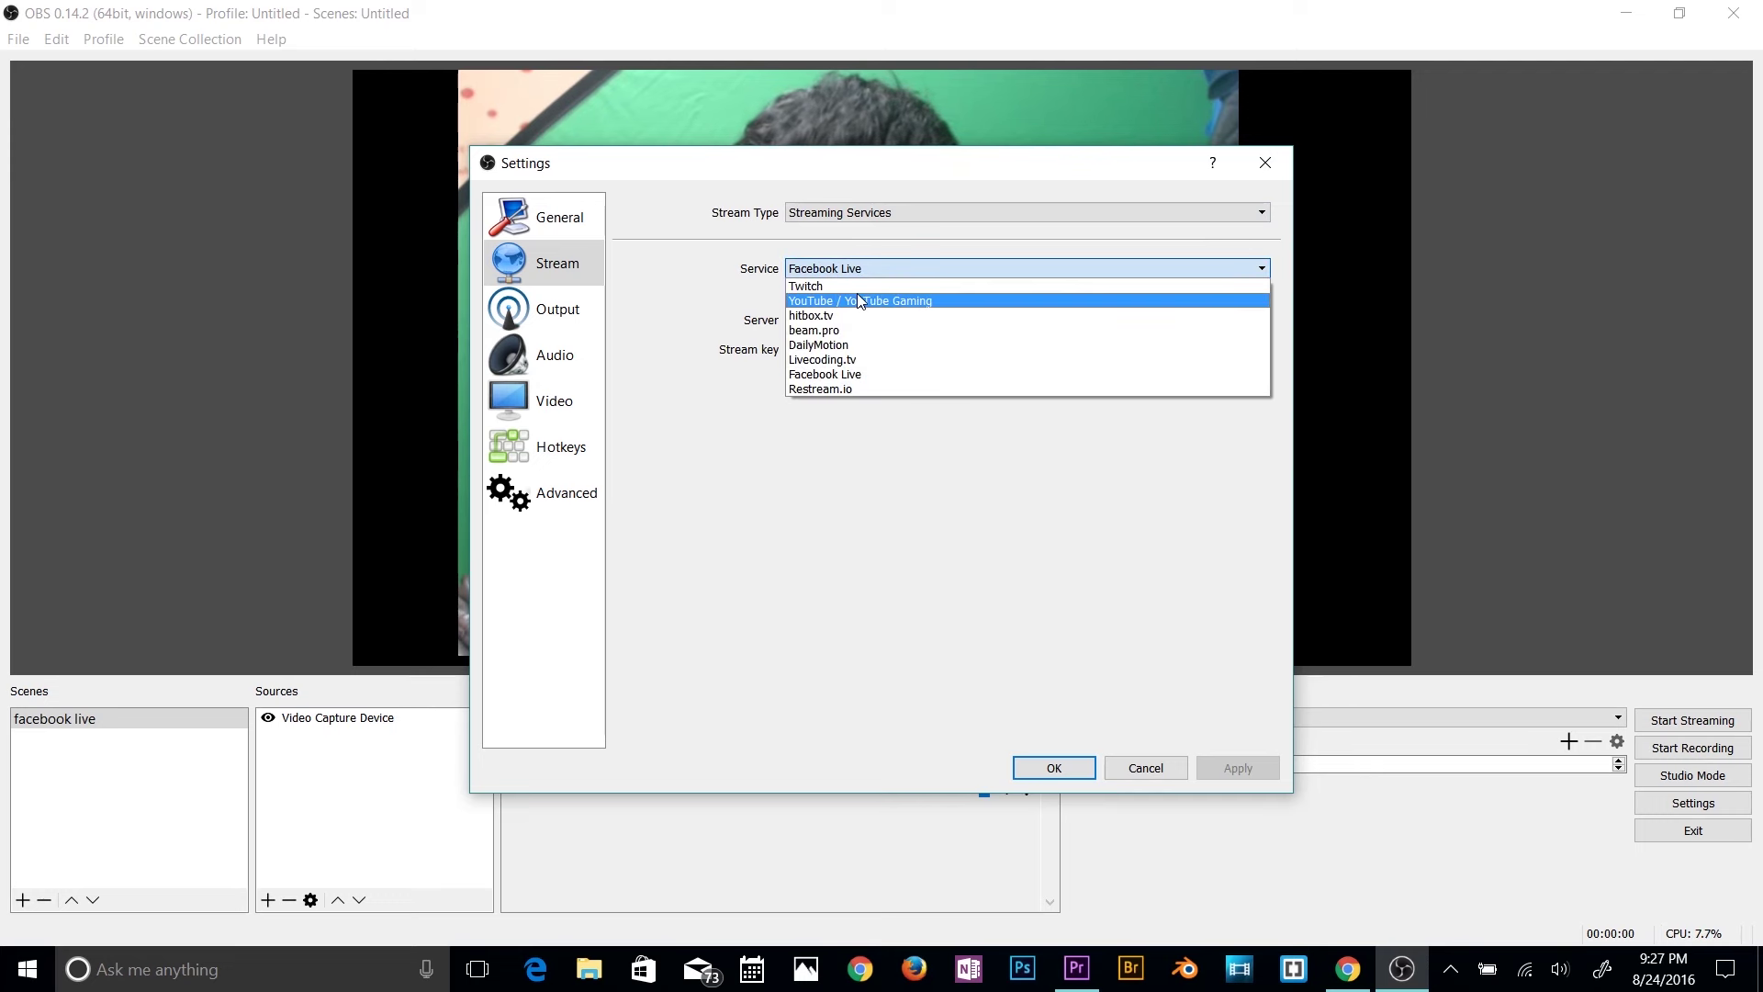
pyautogui.click(820, 377)
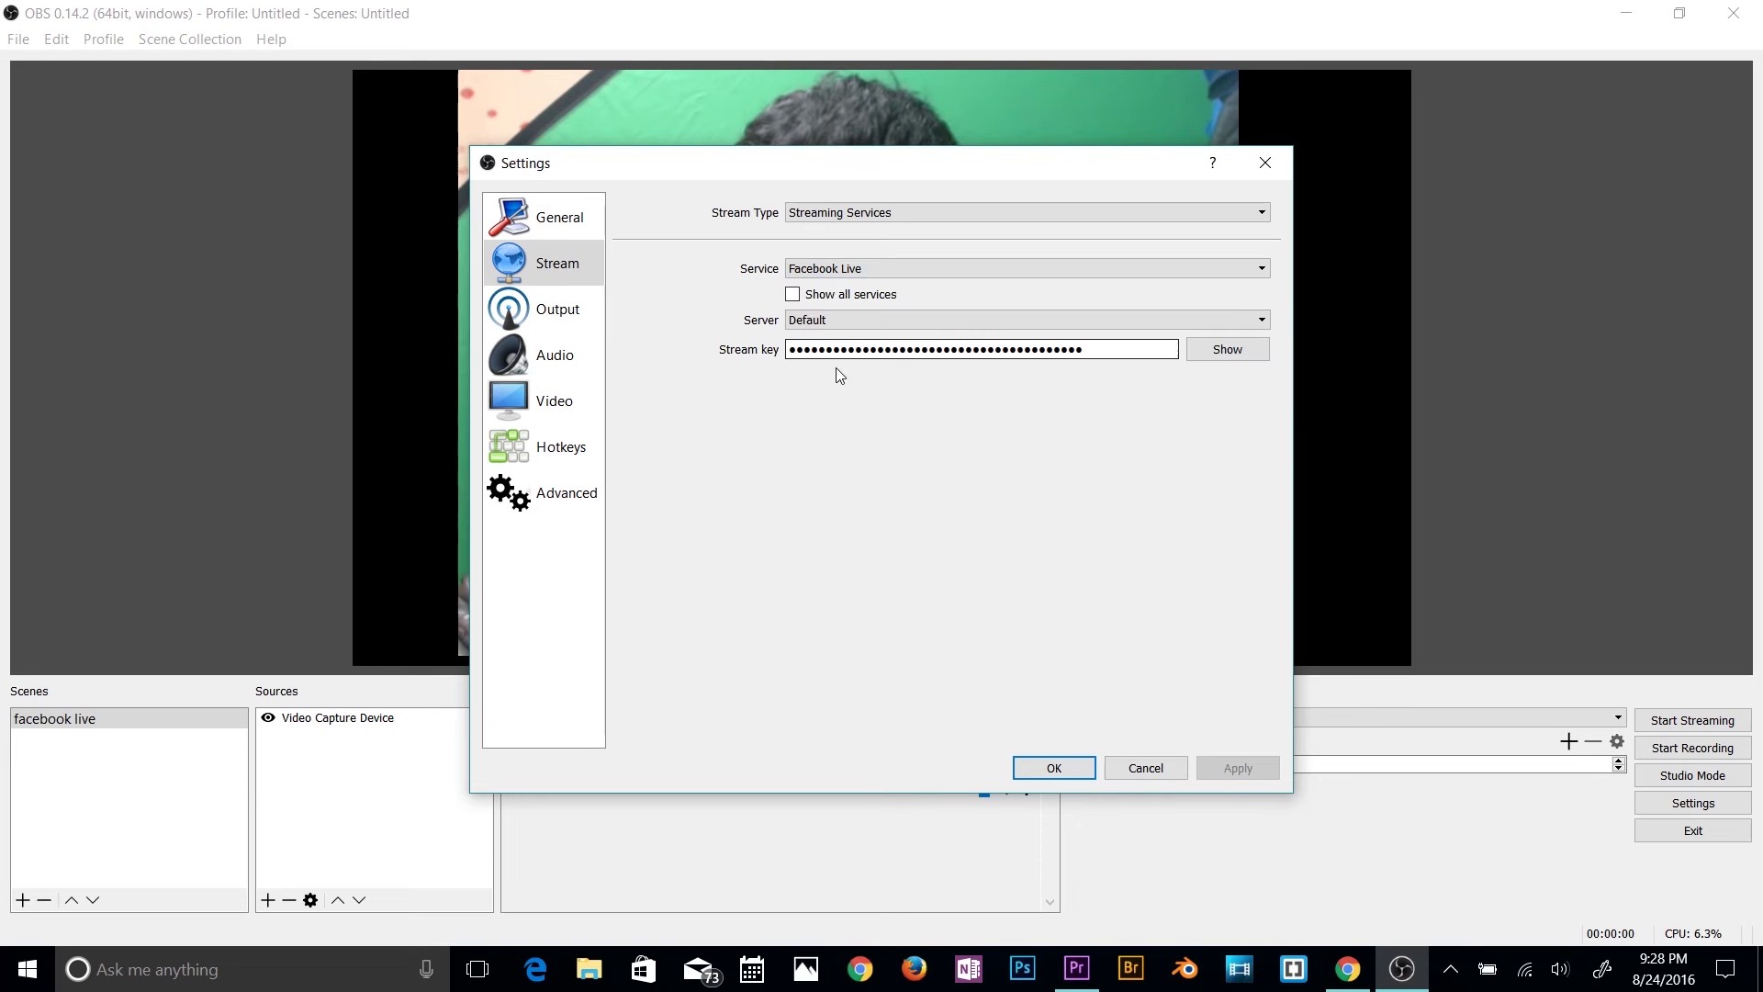
# Step: Copy Facebook's stream key and paste it over OBS's old stream key
pyautogui.click(1347, 969)
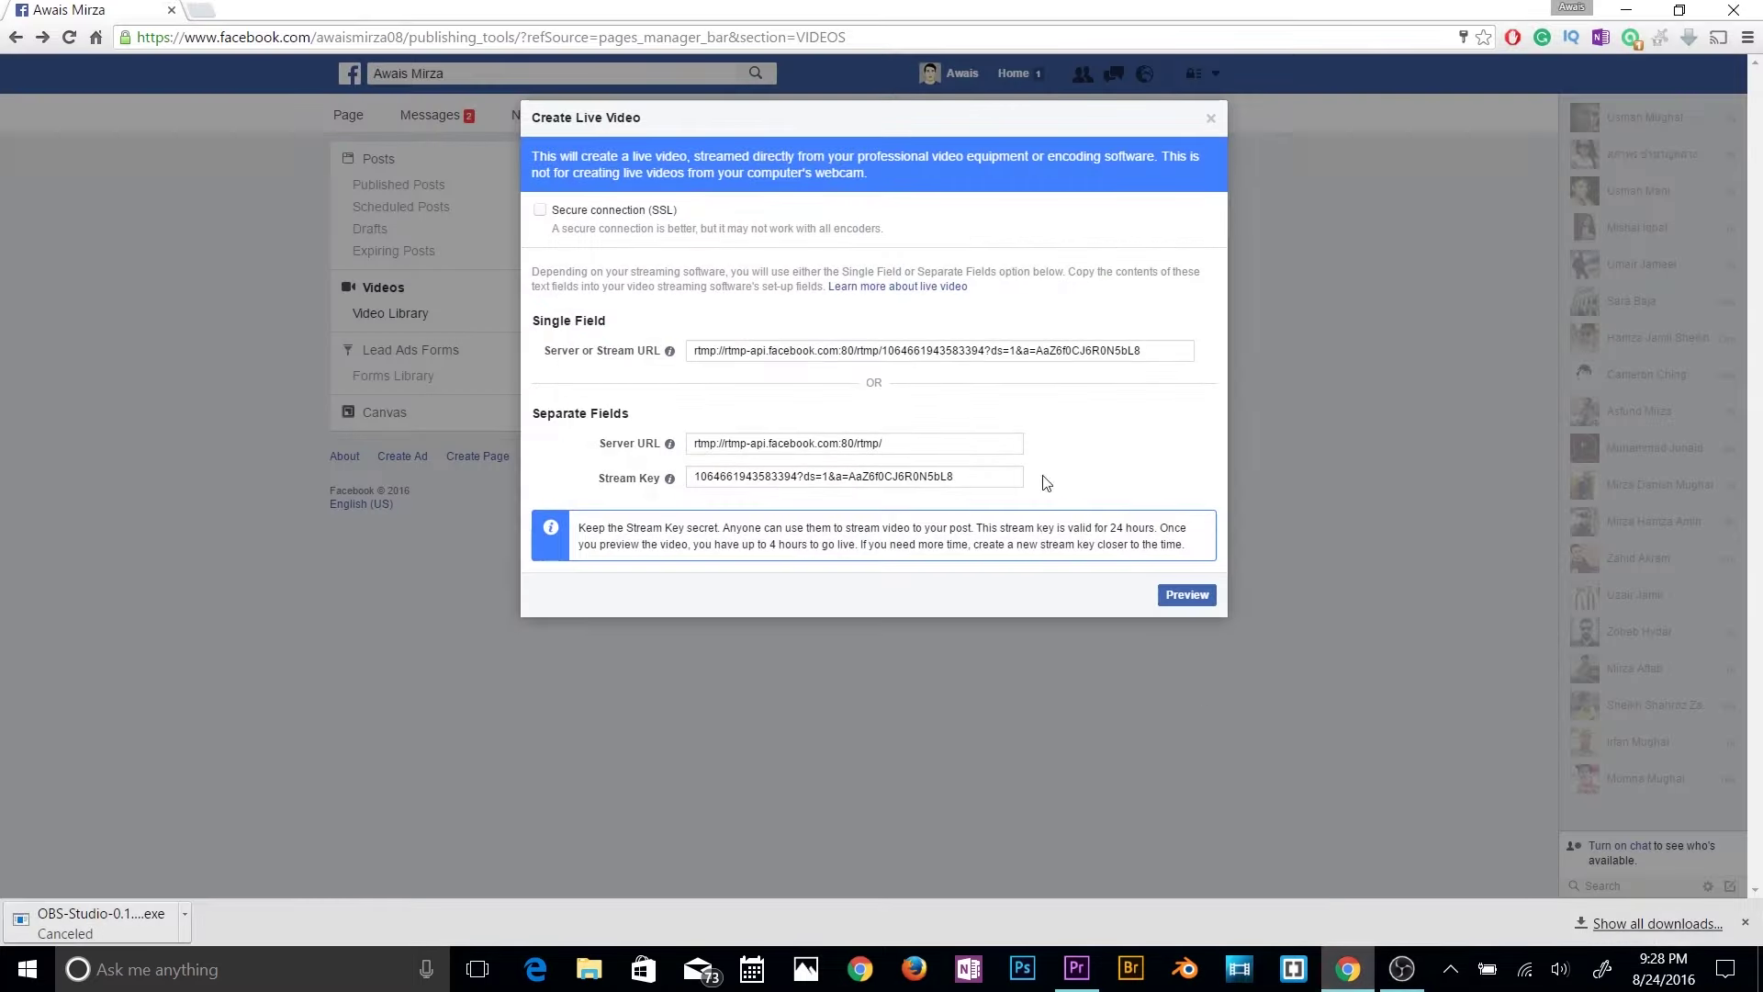
pyautogui.doubleClick(796, 478)
pyautogui.rightClick(813, 478)
pyautogui.click(837, 520)
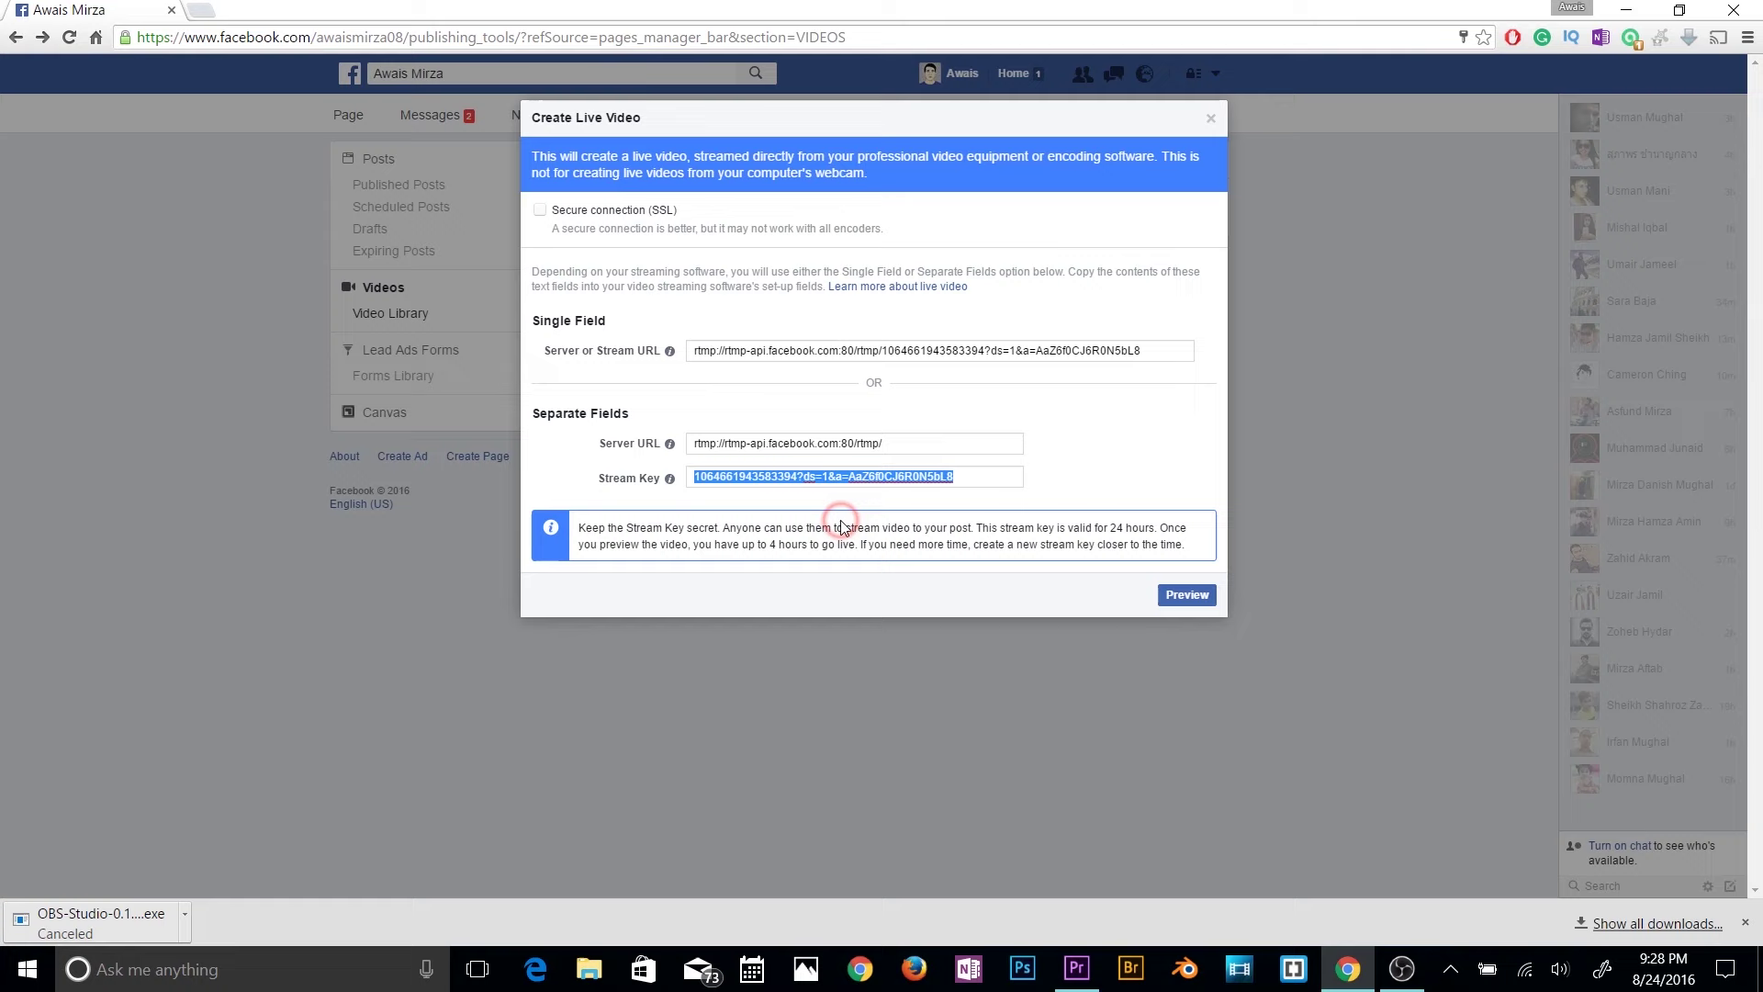
pyautogui.click(1402, 968)
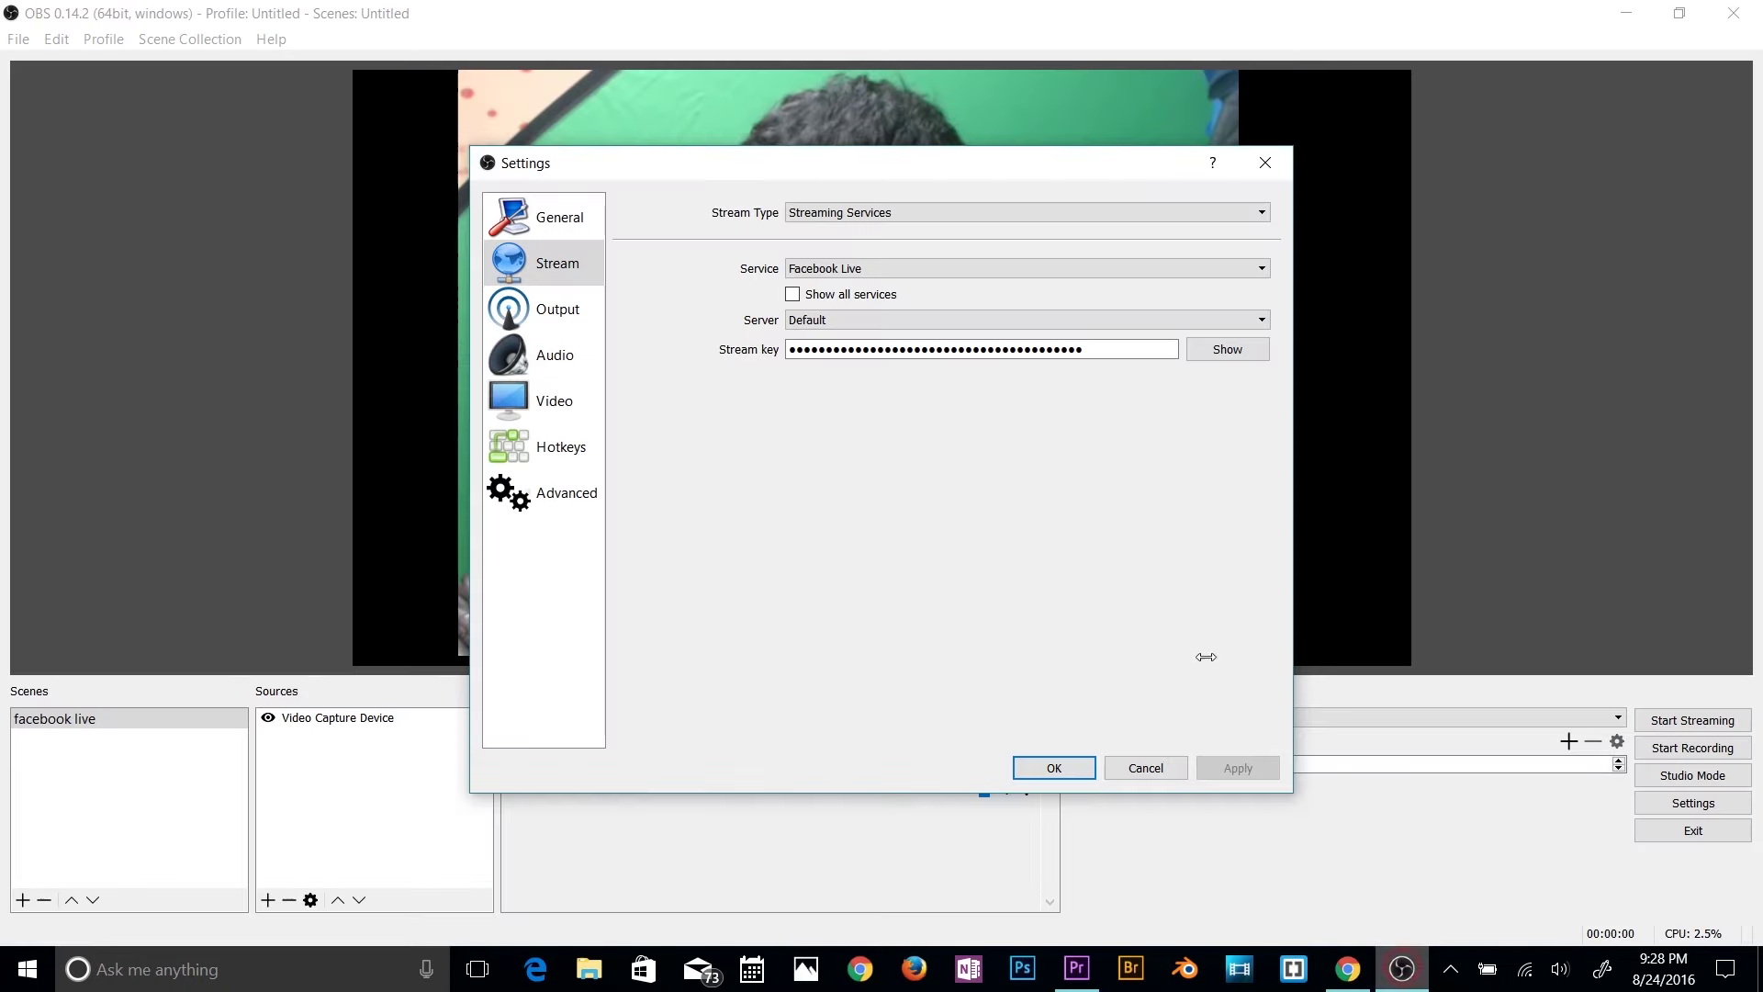
pyautogui.doubleClick(1088, 347)
pyautogui.press('Delete')
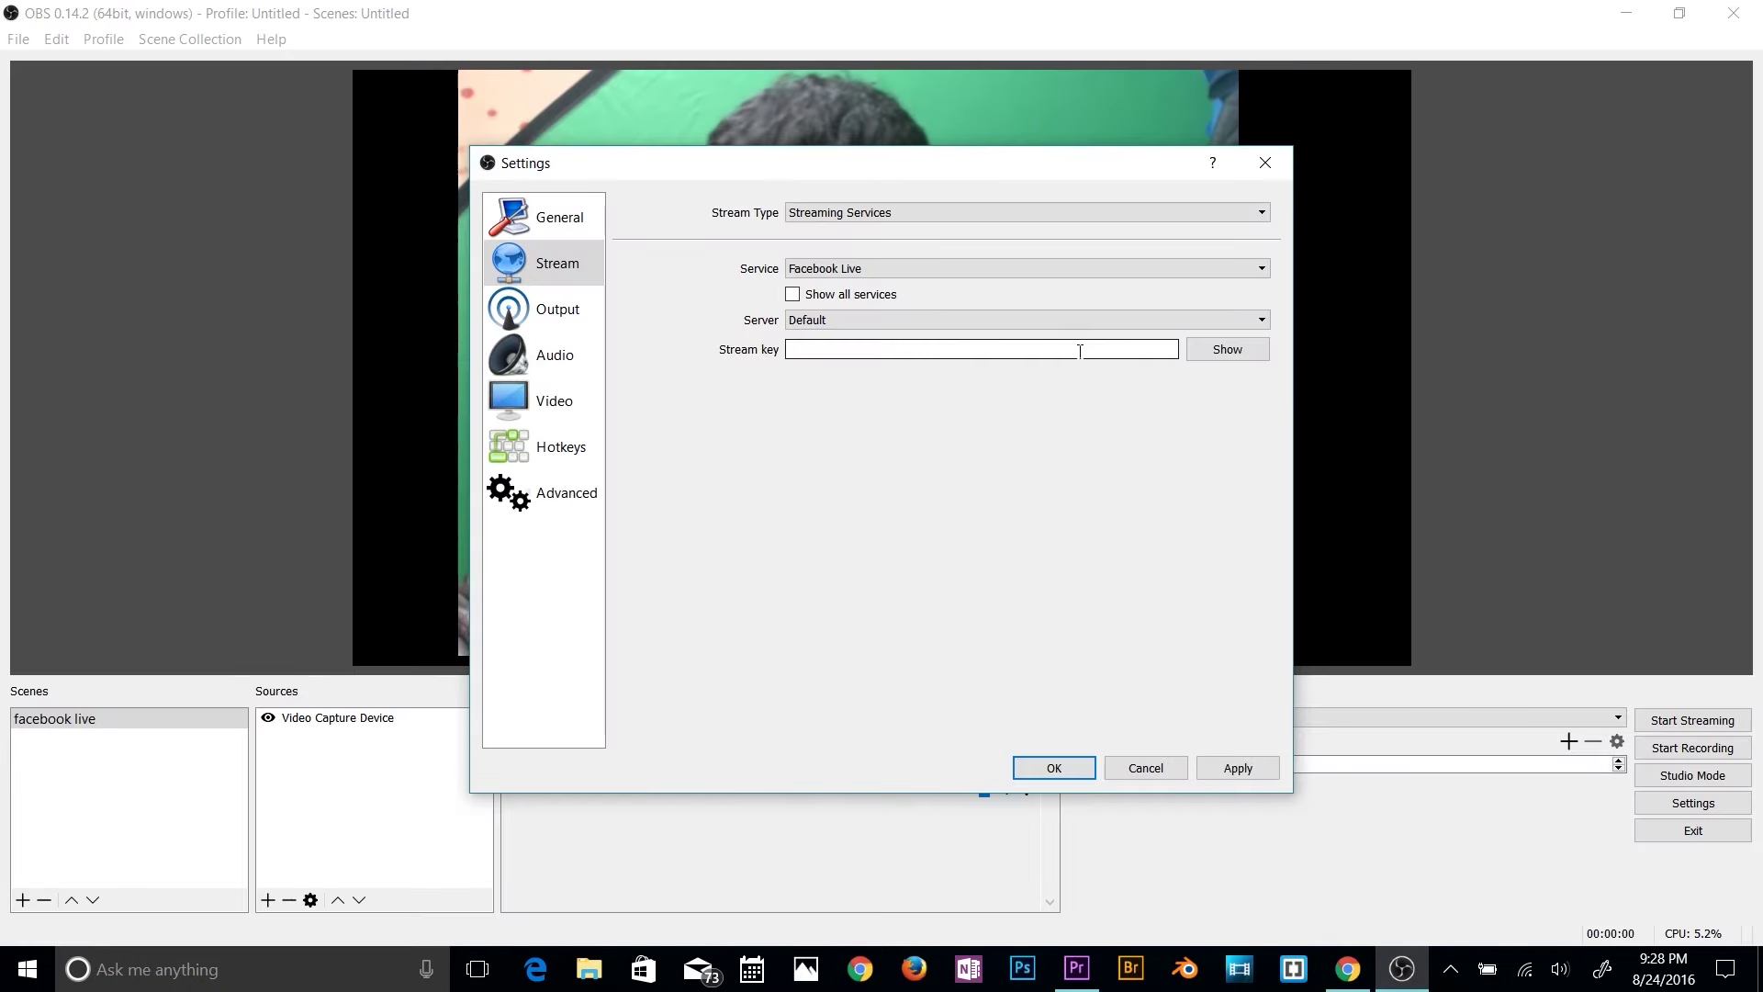
pyautogui.rightClick(1078, 352)
pyautogui.click(1126, 461)
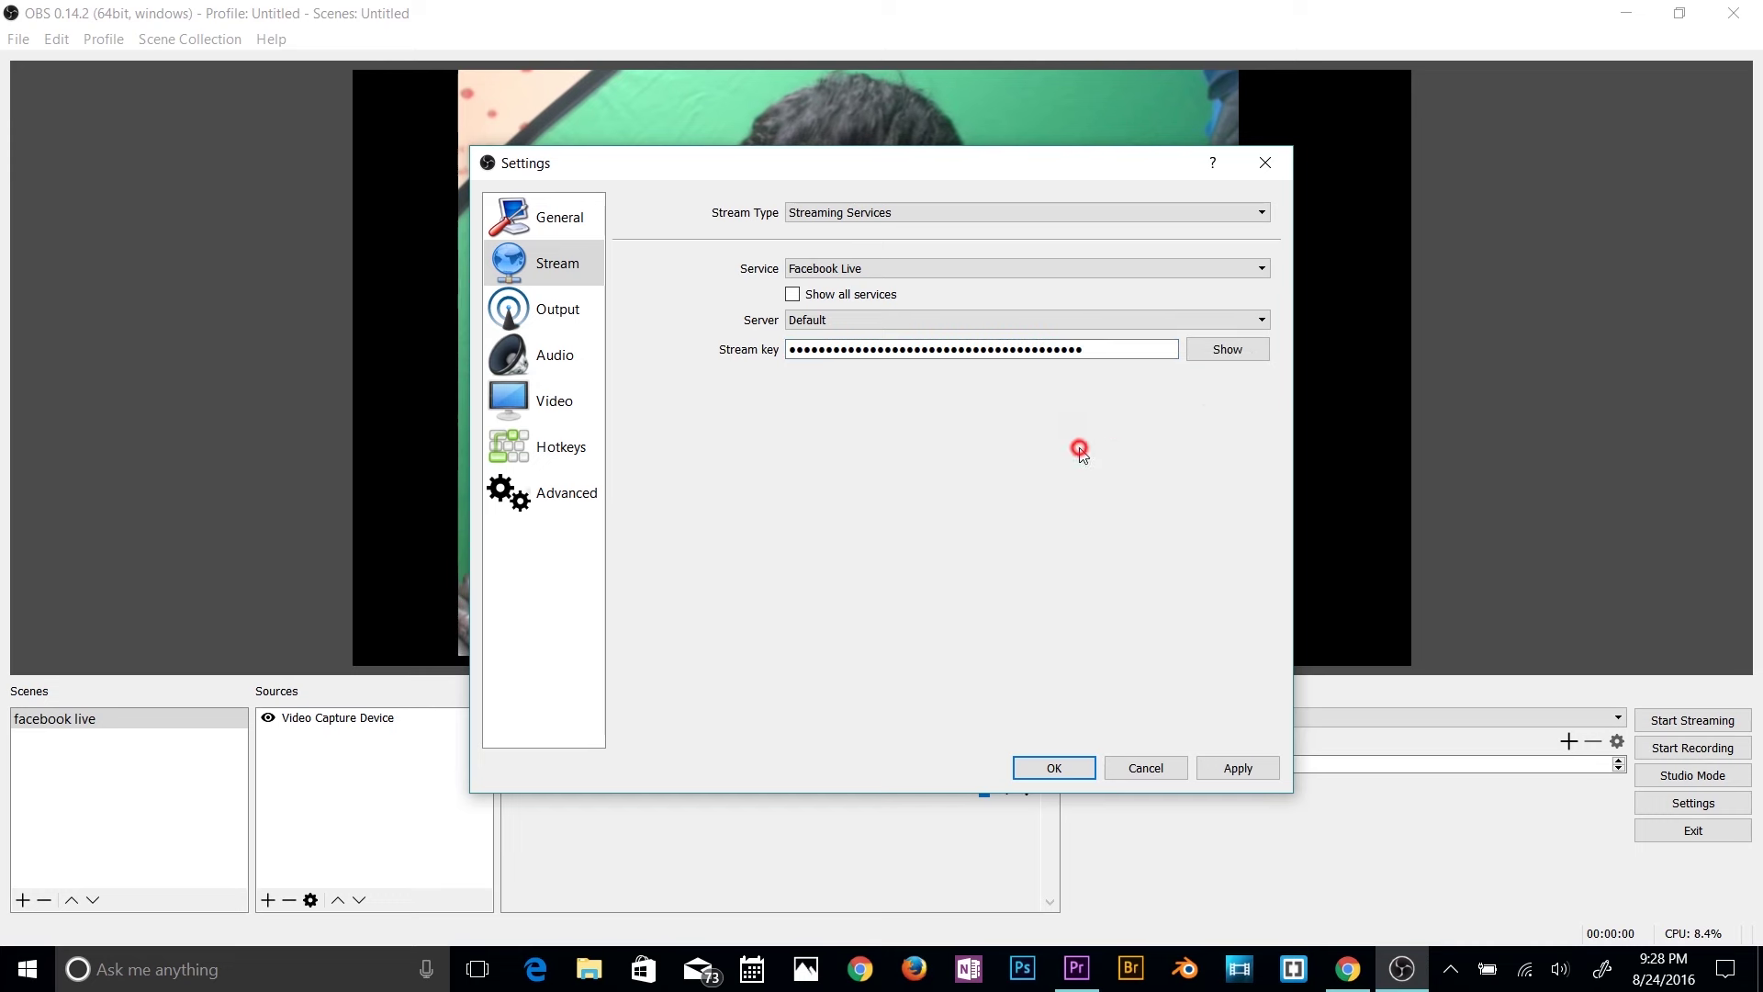
# Step: Review the Video, Audio and Output pages, save the Facebook Live settings, and start streaming
pyautogui.click(542, 398)
pyautogui.click(545, 354)
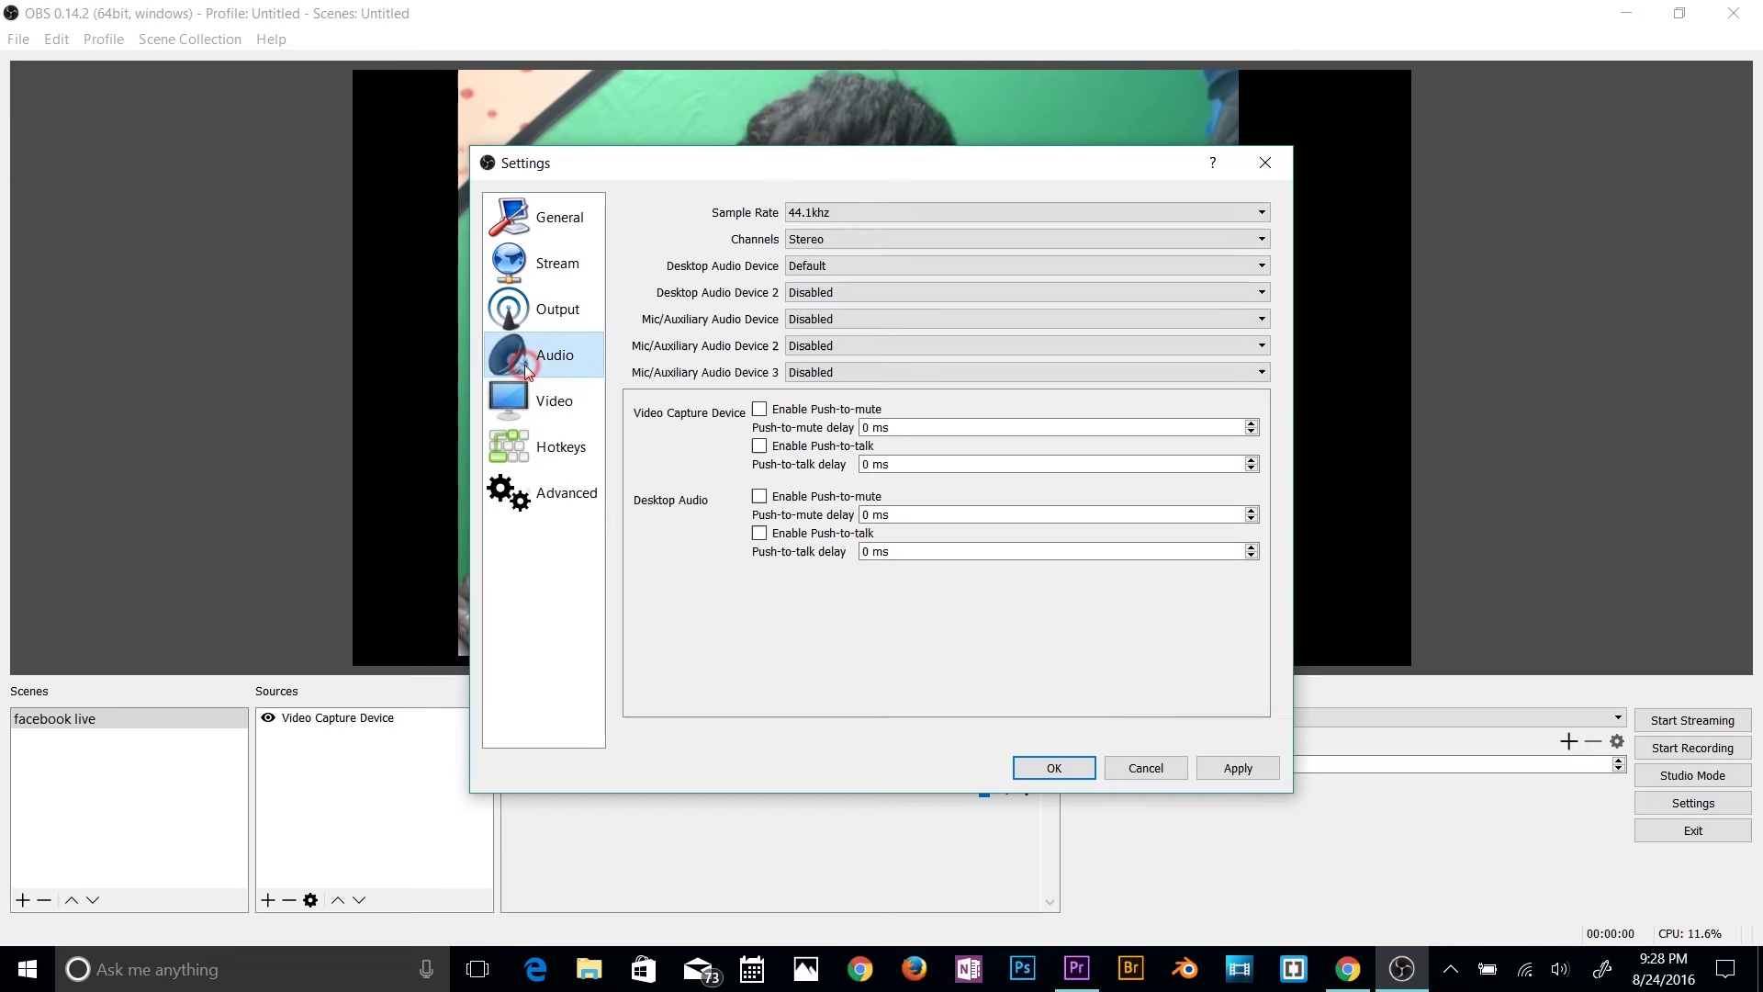
pyautogui.click(544, 309)
pyautogui.click(542, 261)
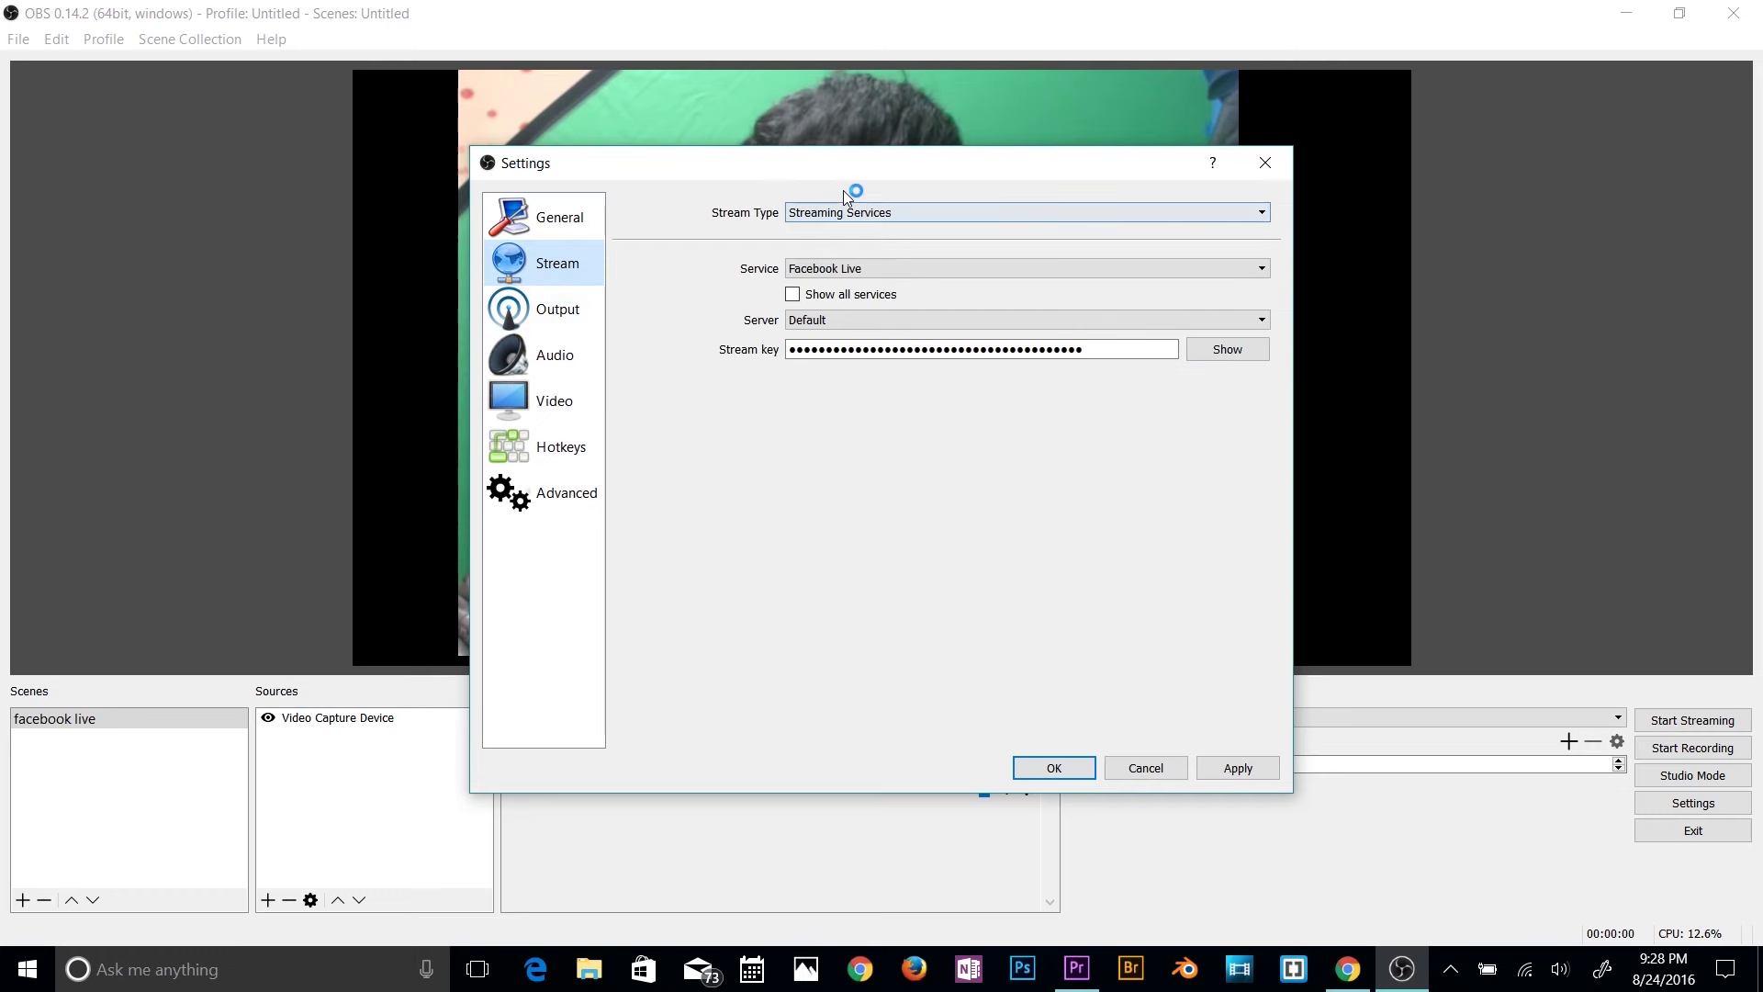
pyautogui.moveTo(817, 171); pyautogui.dragTo(789, 142)
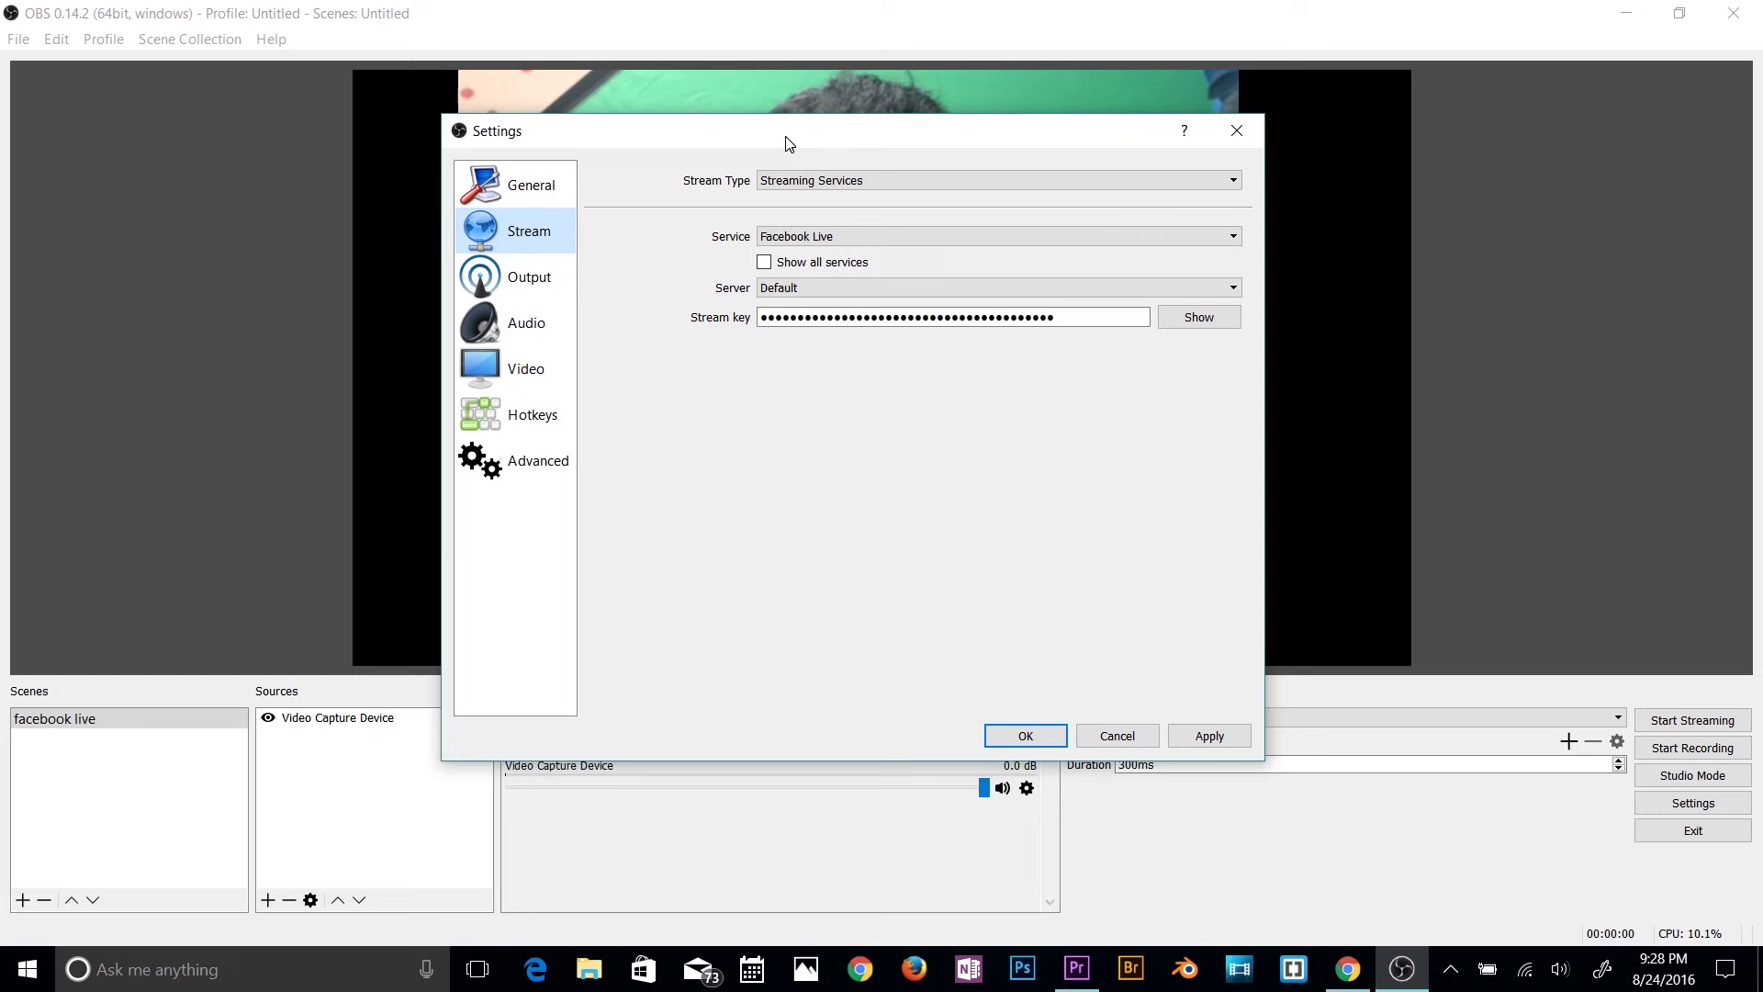
pyautogui.click(1220, 736)
pyautogui.click(1025, 737)
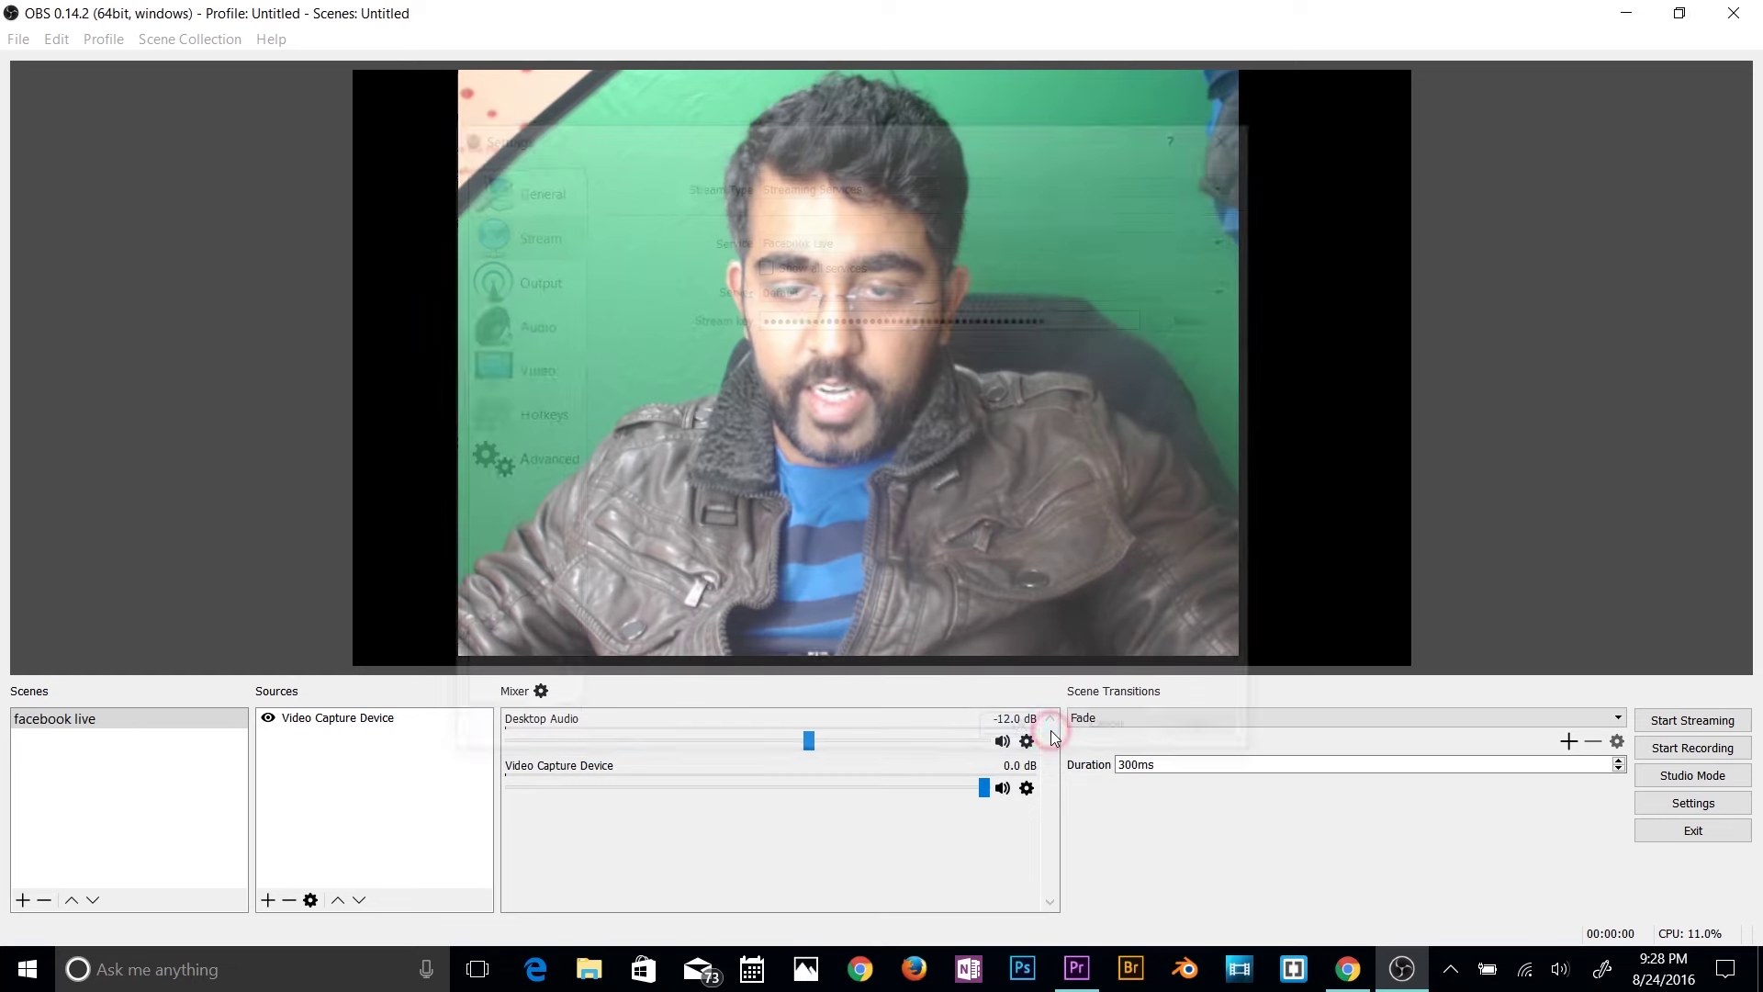
pyautogui.click(1691, 720)
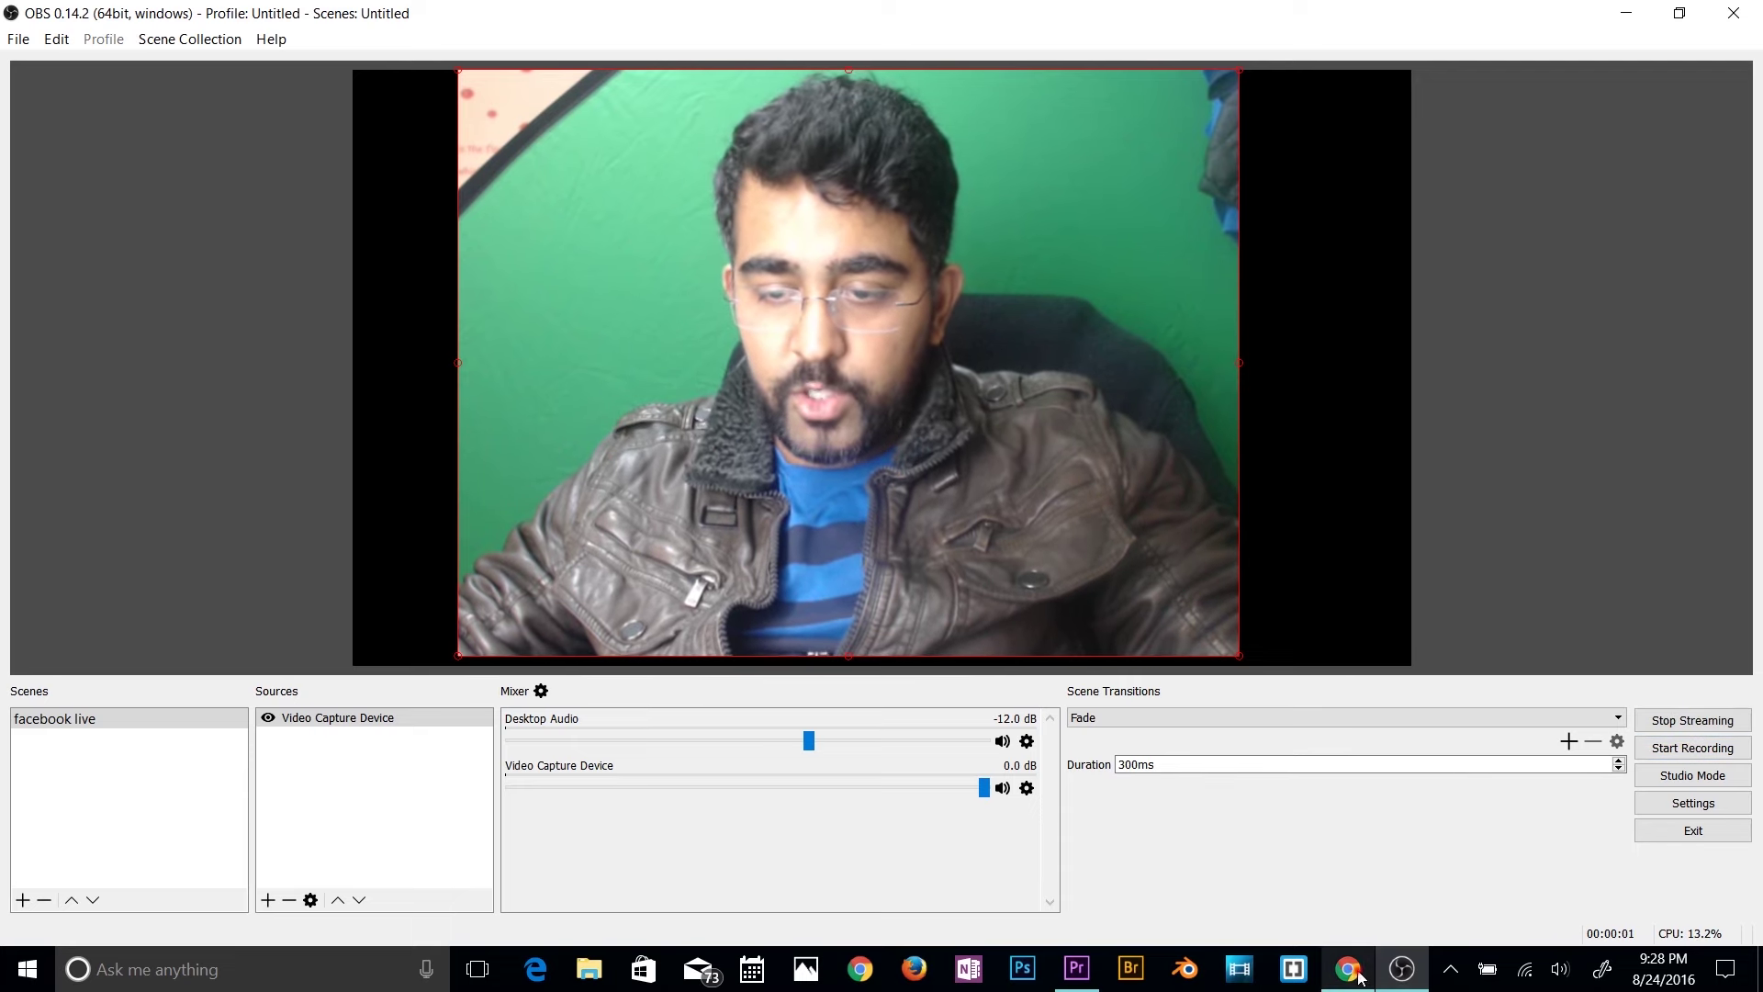
# Step: Preview the incoming OBS webcam stream on Facebook, check OBS, and begin entering the video title
pyautogui.click(1403, 968)
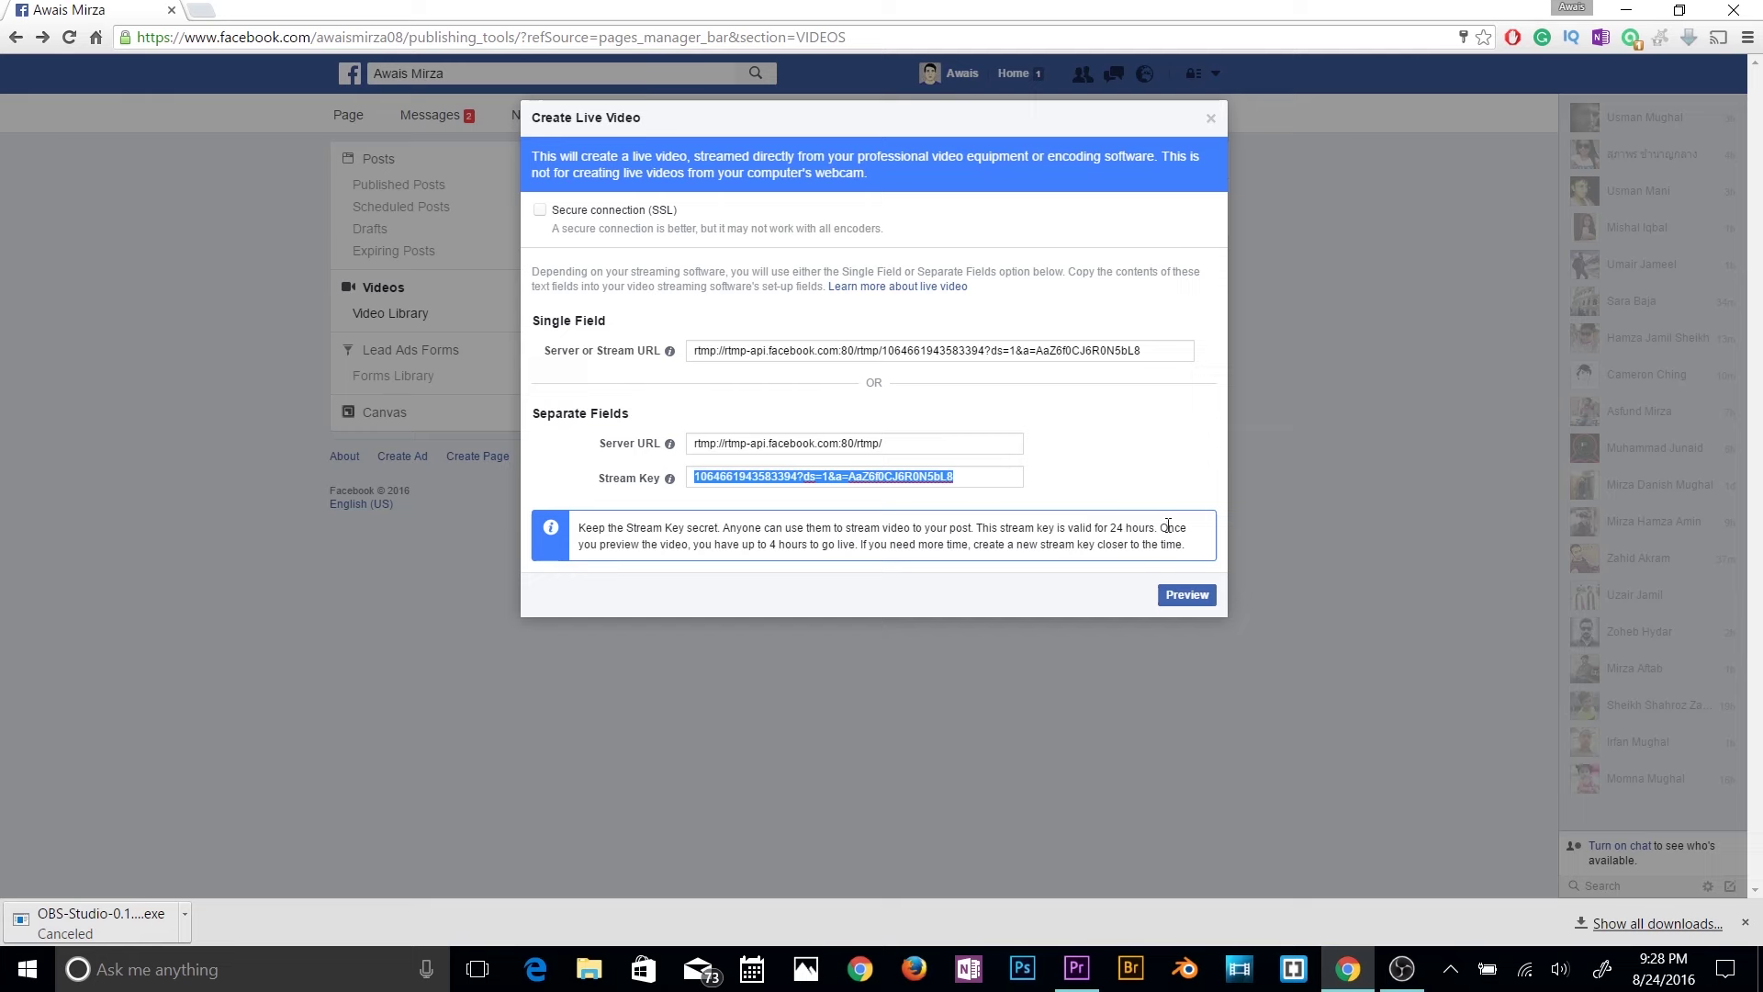
pyautogui.click(1178, 593)
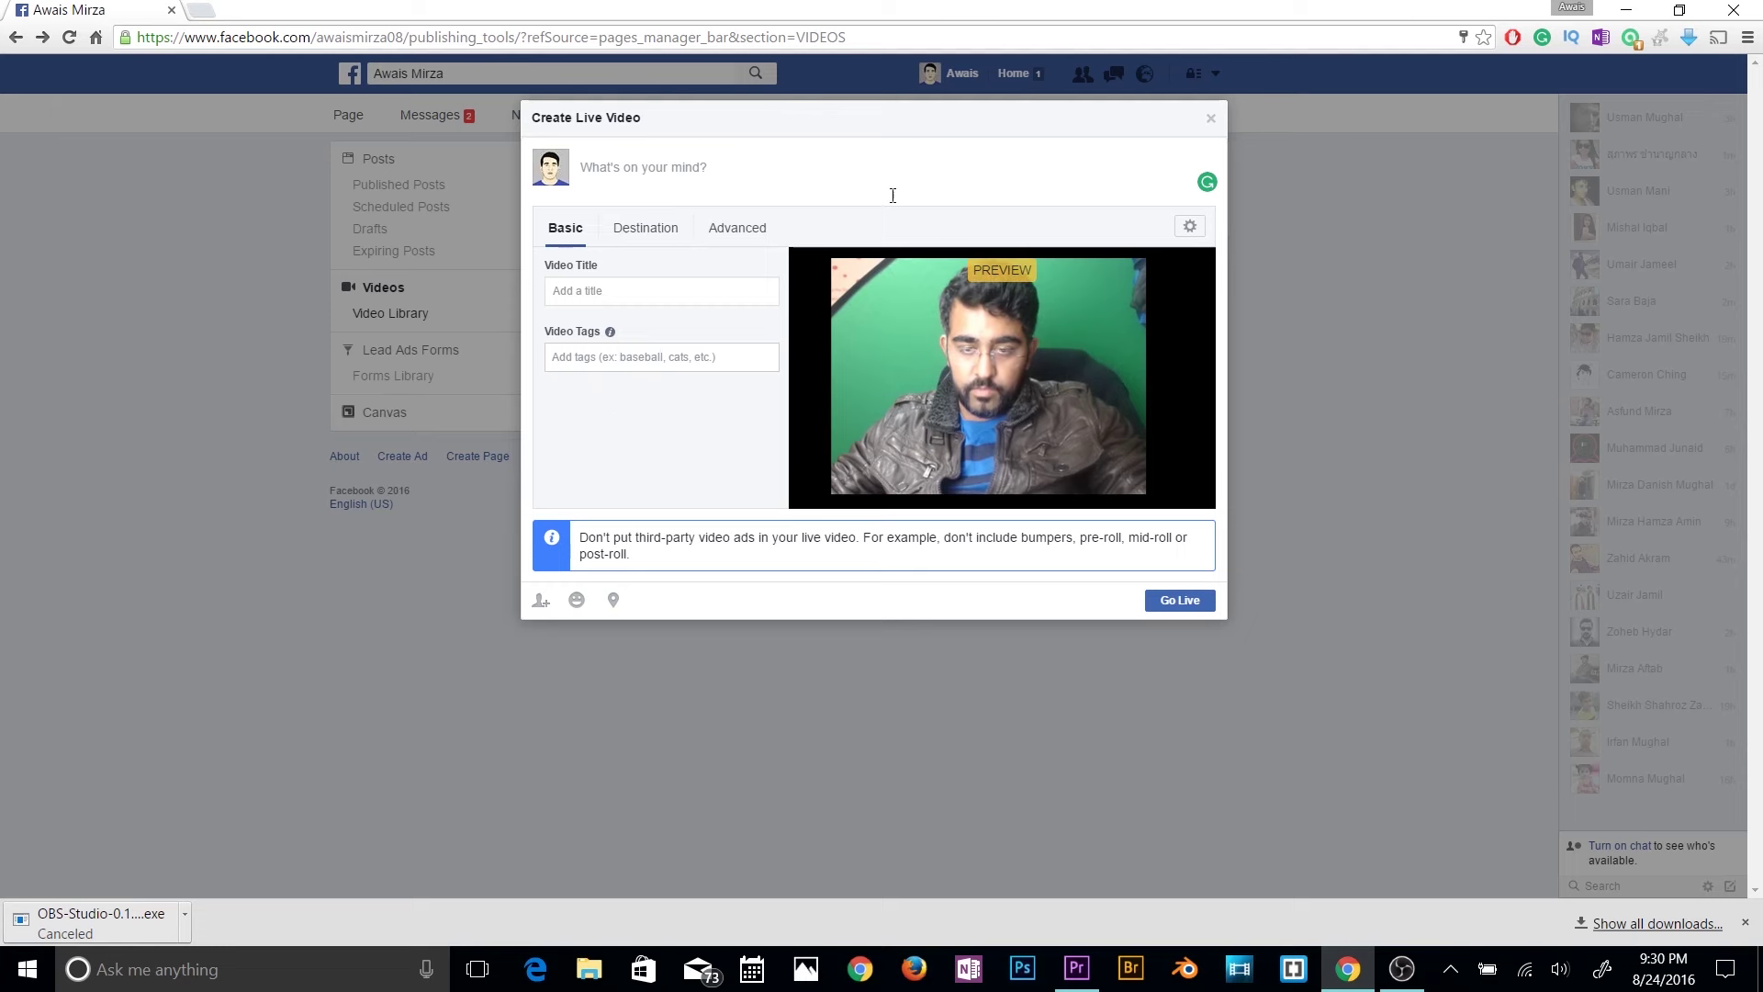
pyautogui.click(1401, 968)
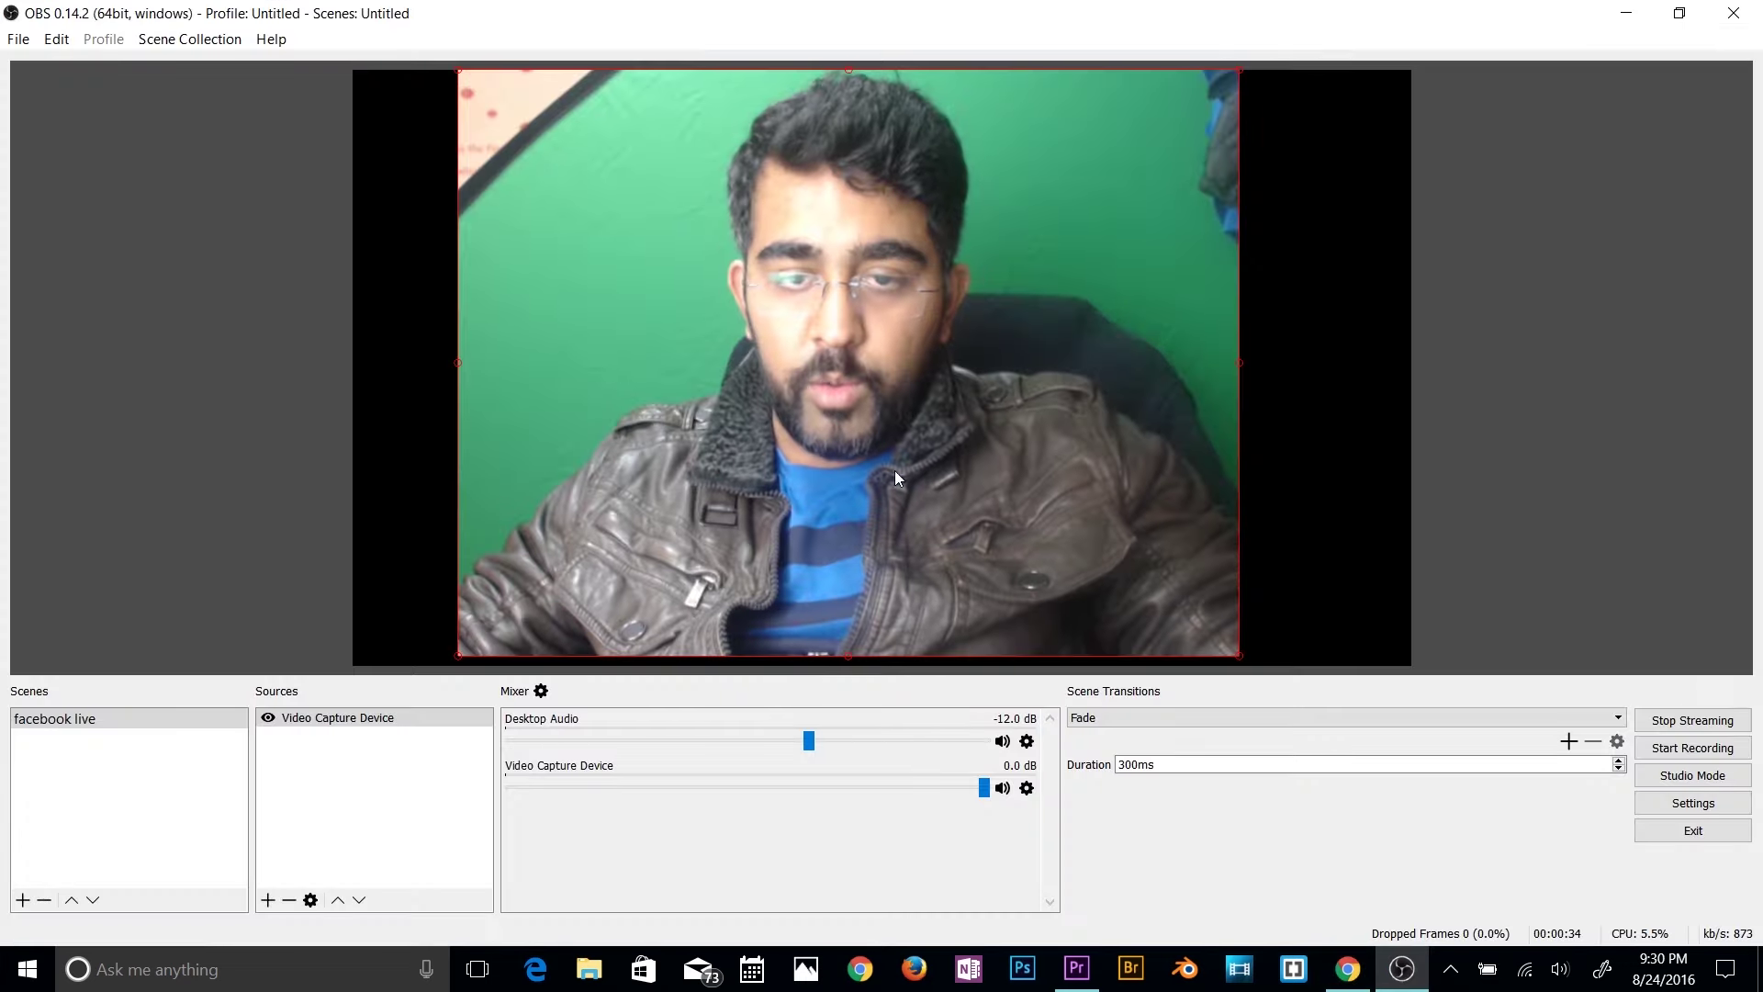
pyautogui.click(1348, 967)
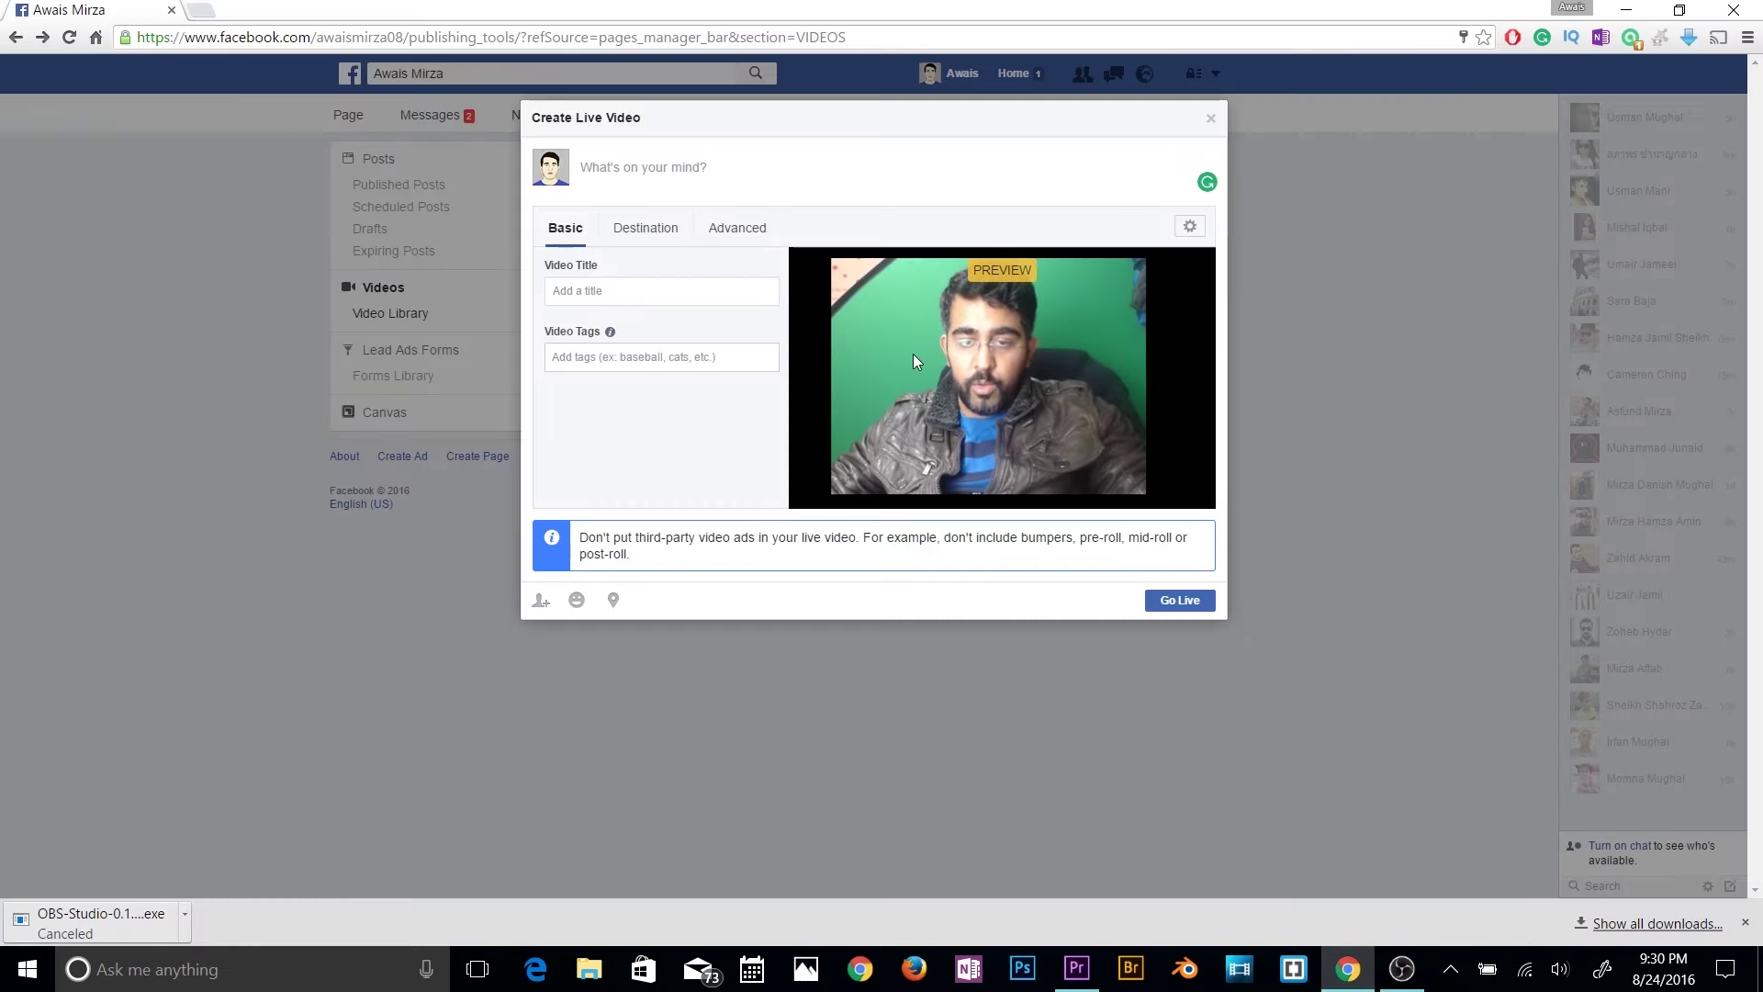
pyautogui.click(578, 290)
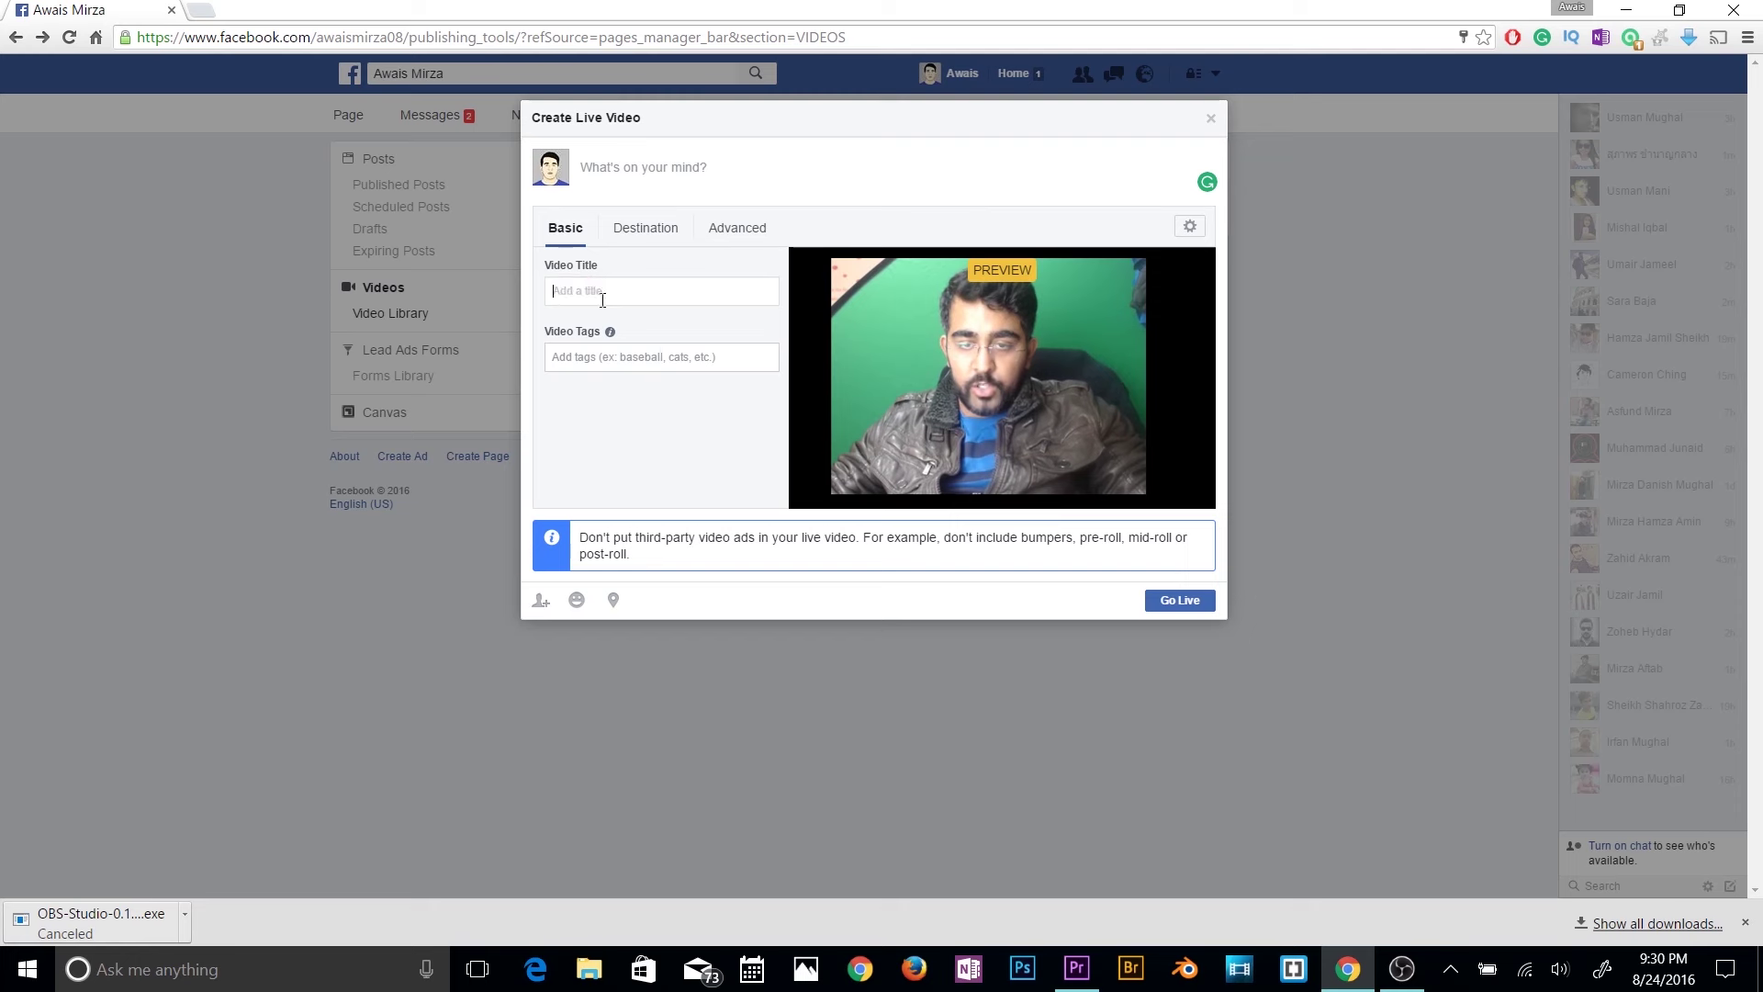
pyautogui.write('TEst')
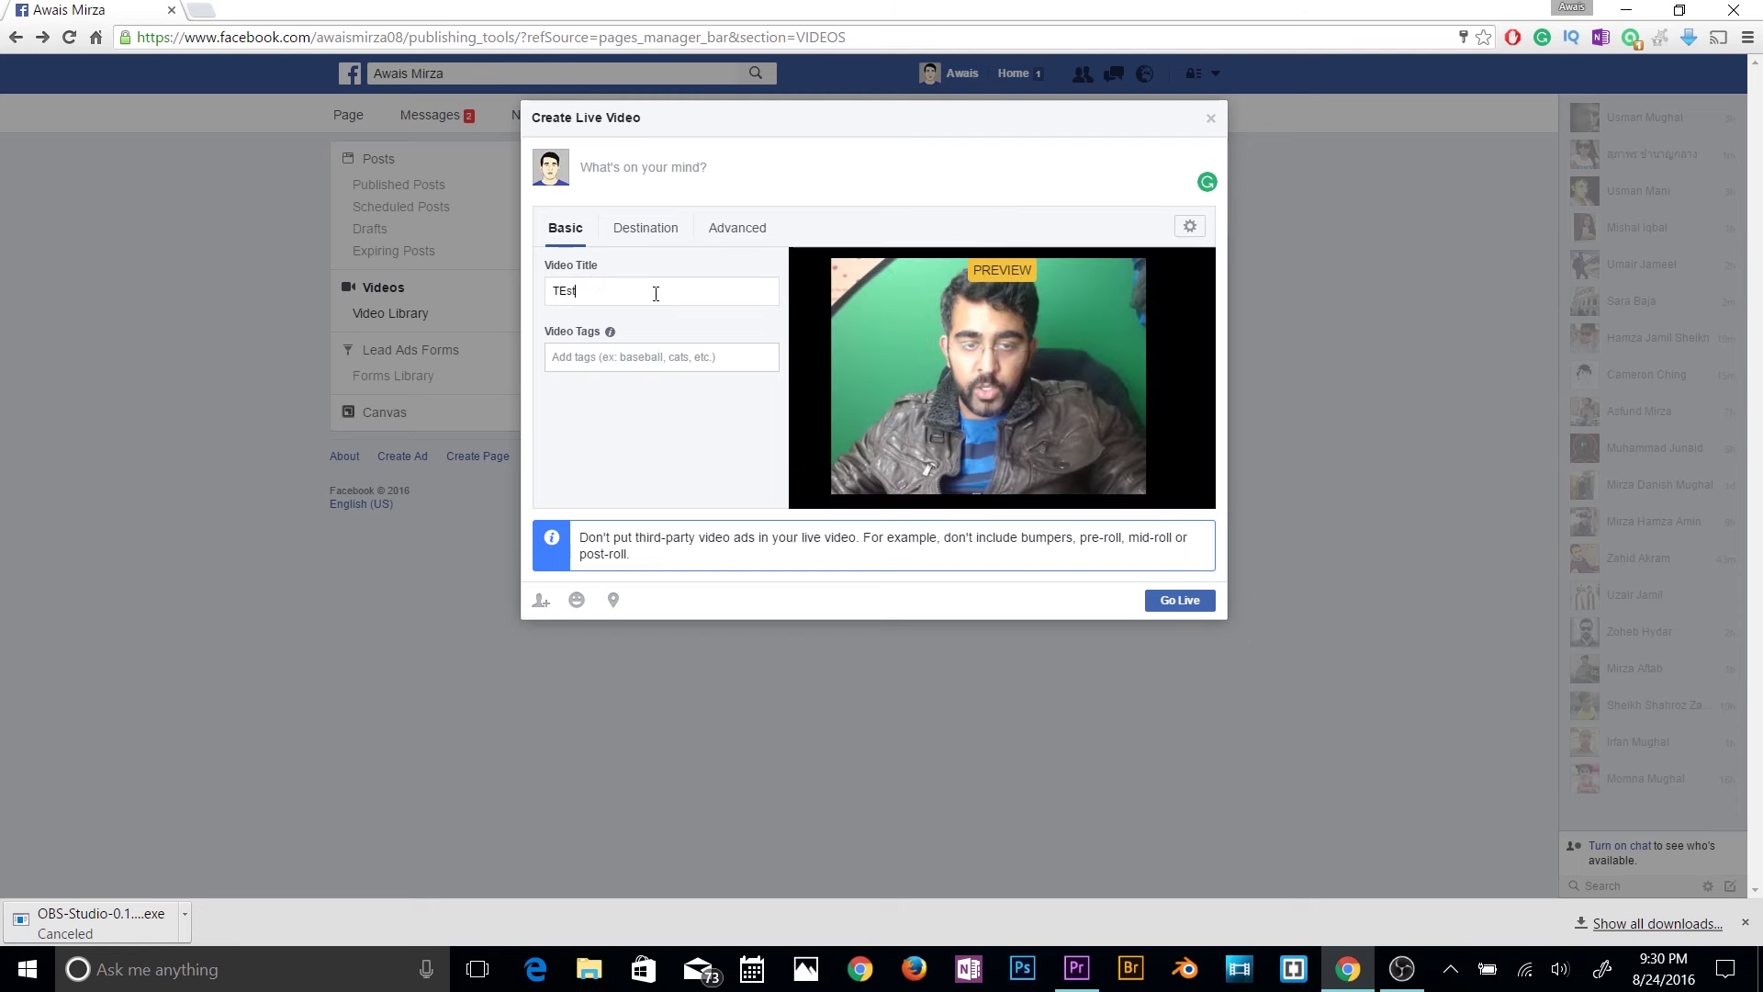
pyautogui.write('ing Facebook ')
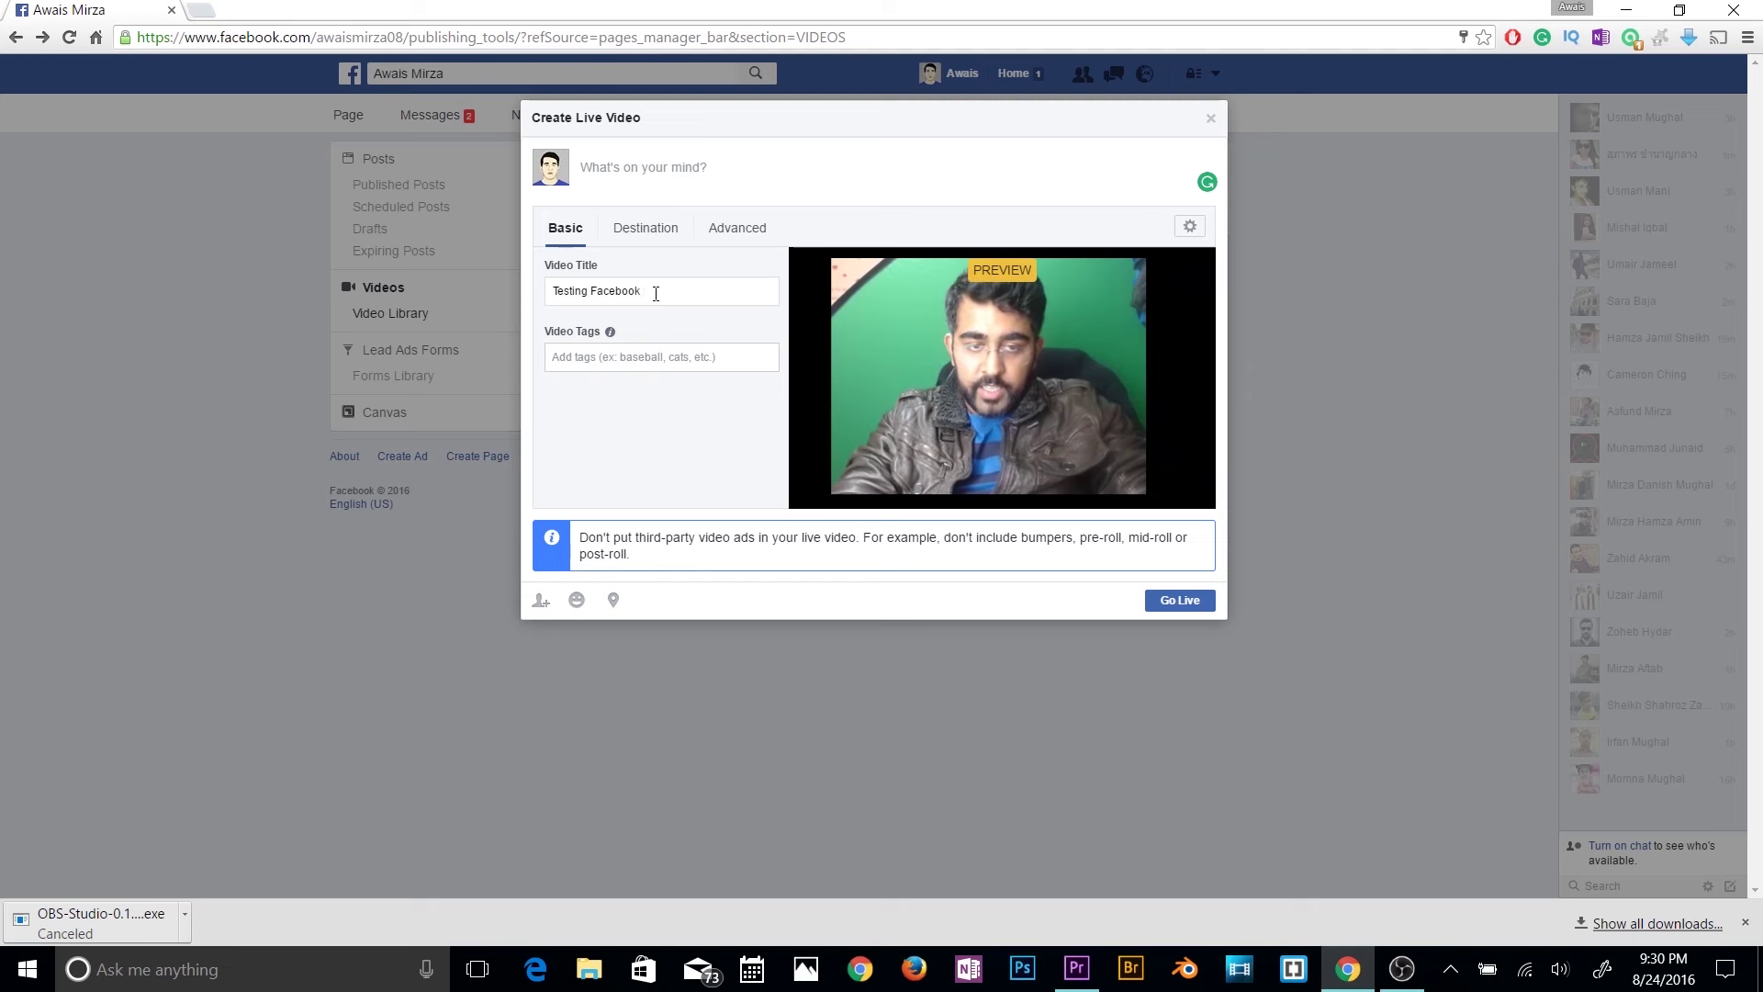
pyautogui.write('Live Feature')
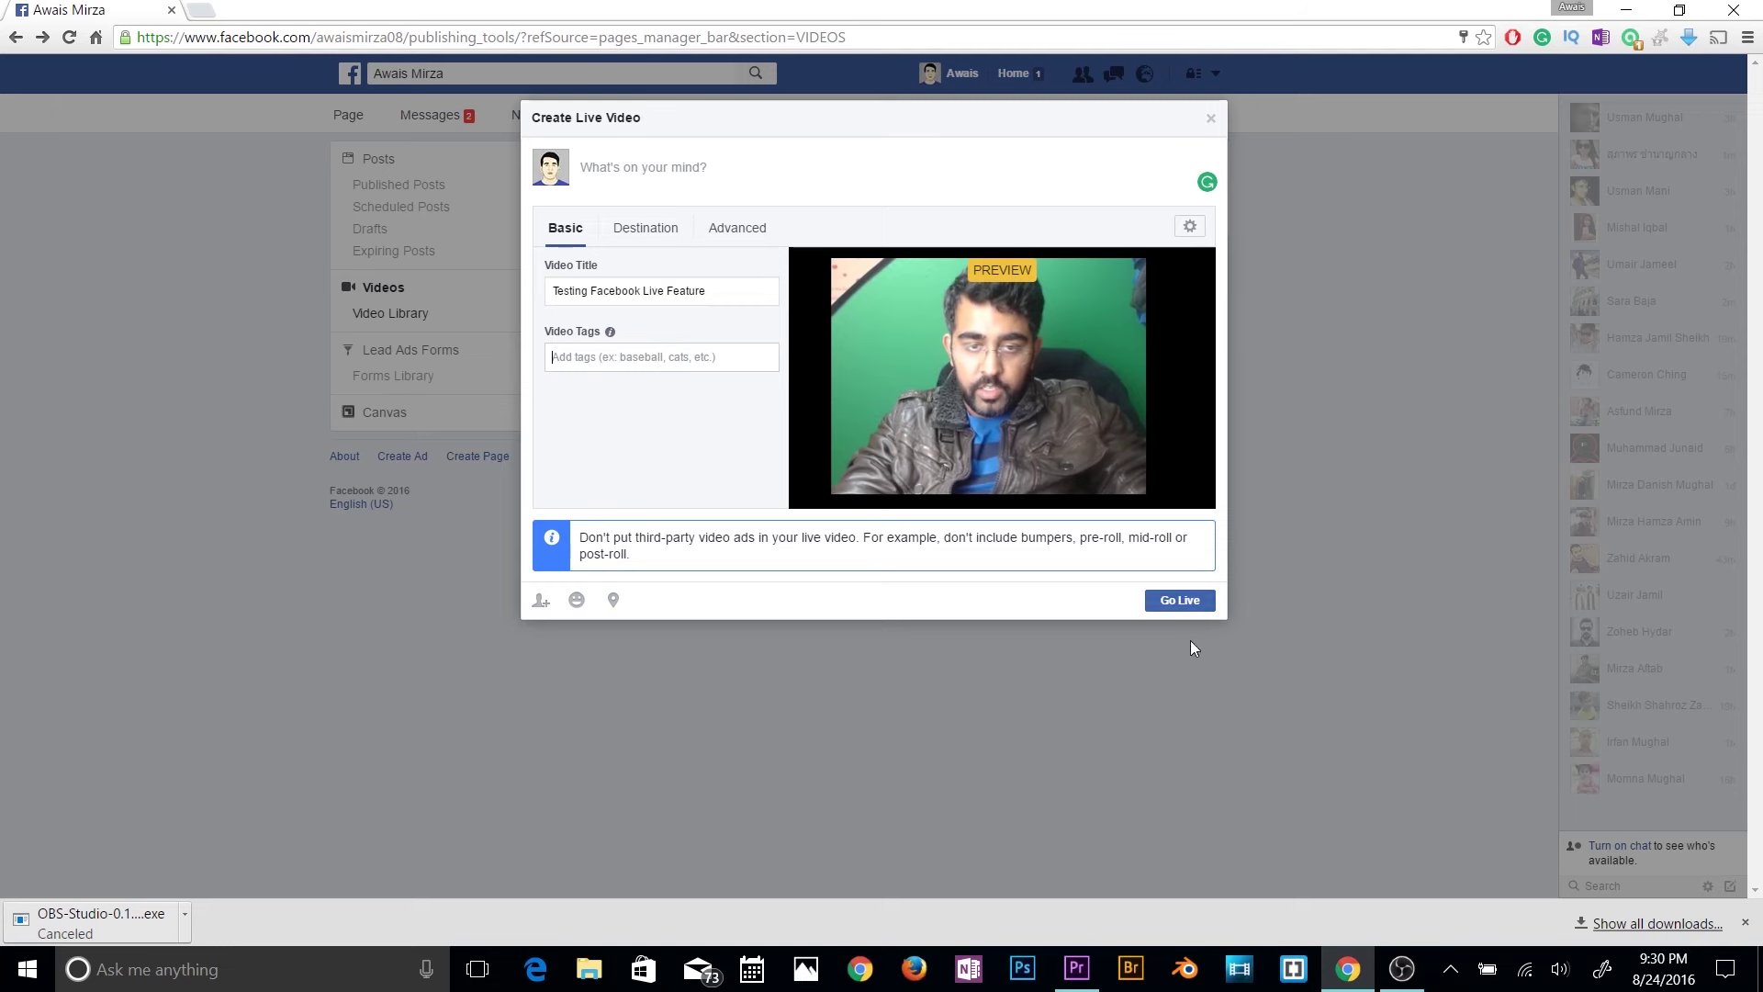
# Step: Go live with 'Testing Facebook Live Feature', then end the broadcast and confirm
pyautogui.click(1180, 601)
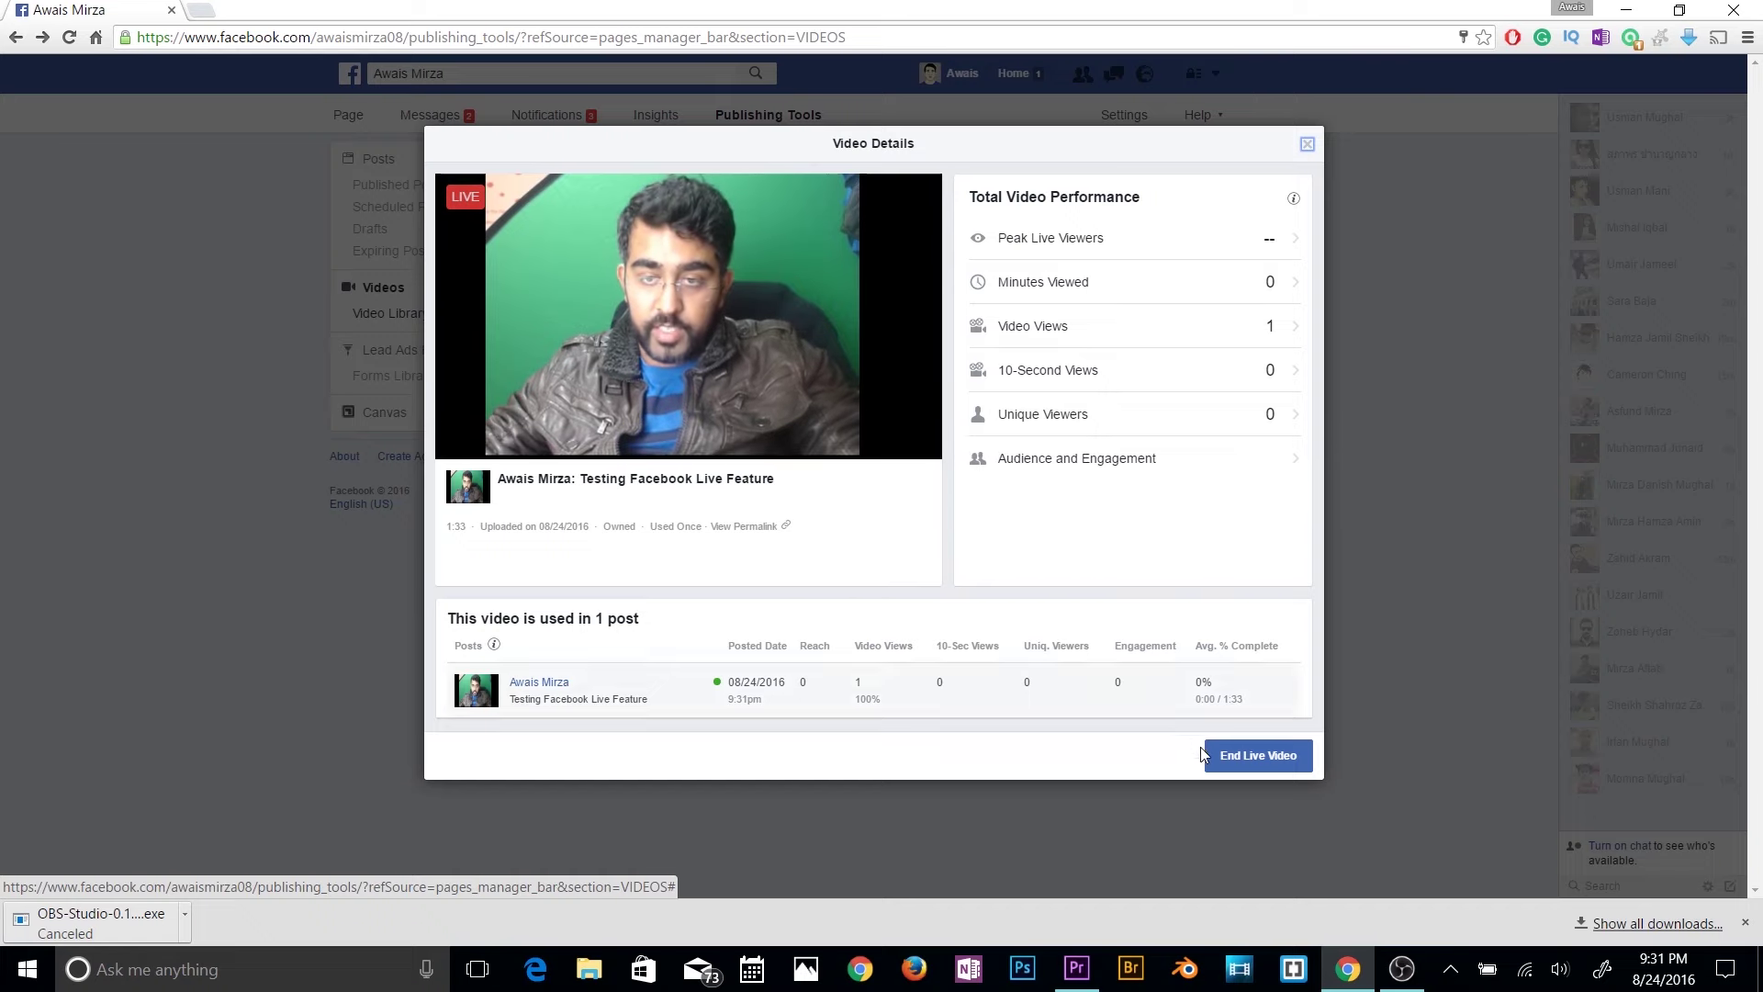
pyautogui.click(1240, 760)
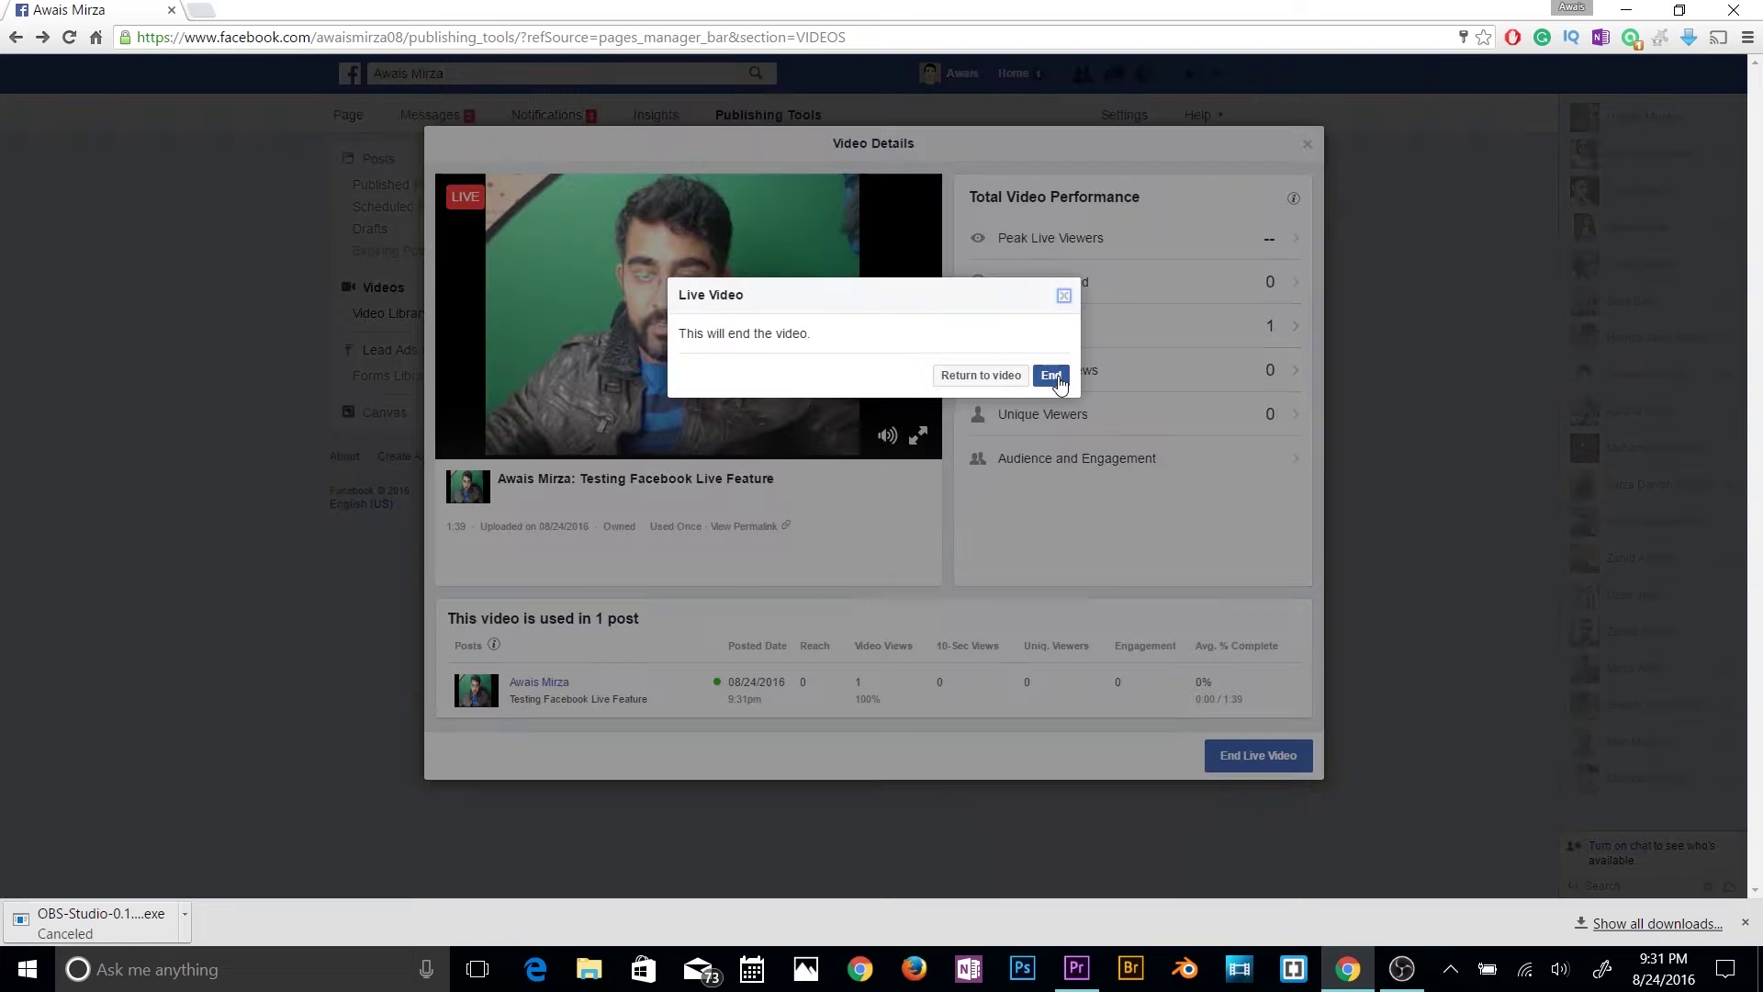
pyautogui.click(1053, 376)
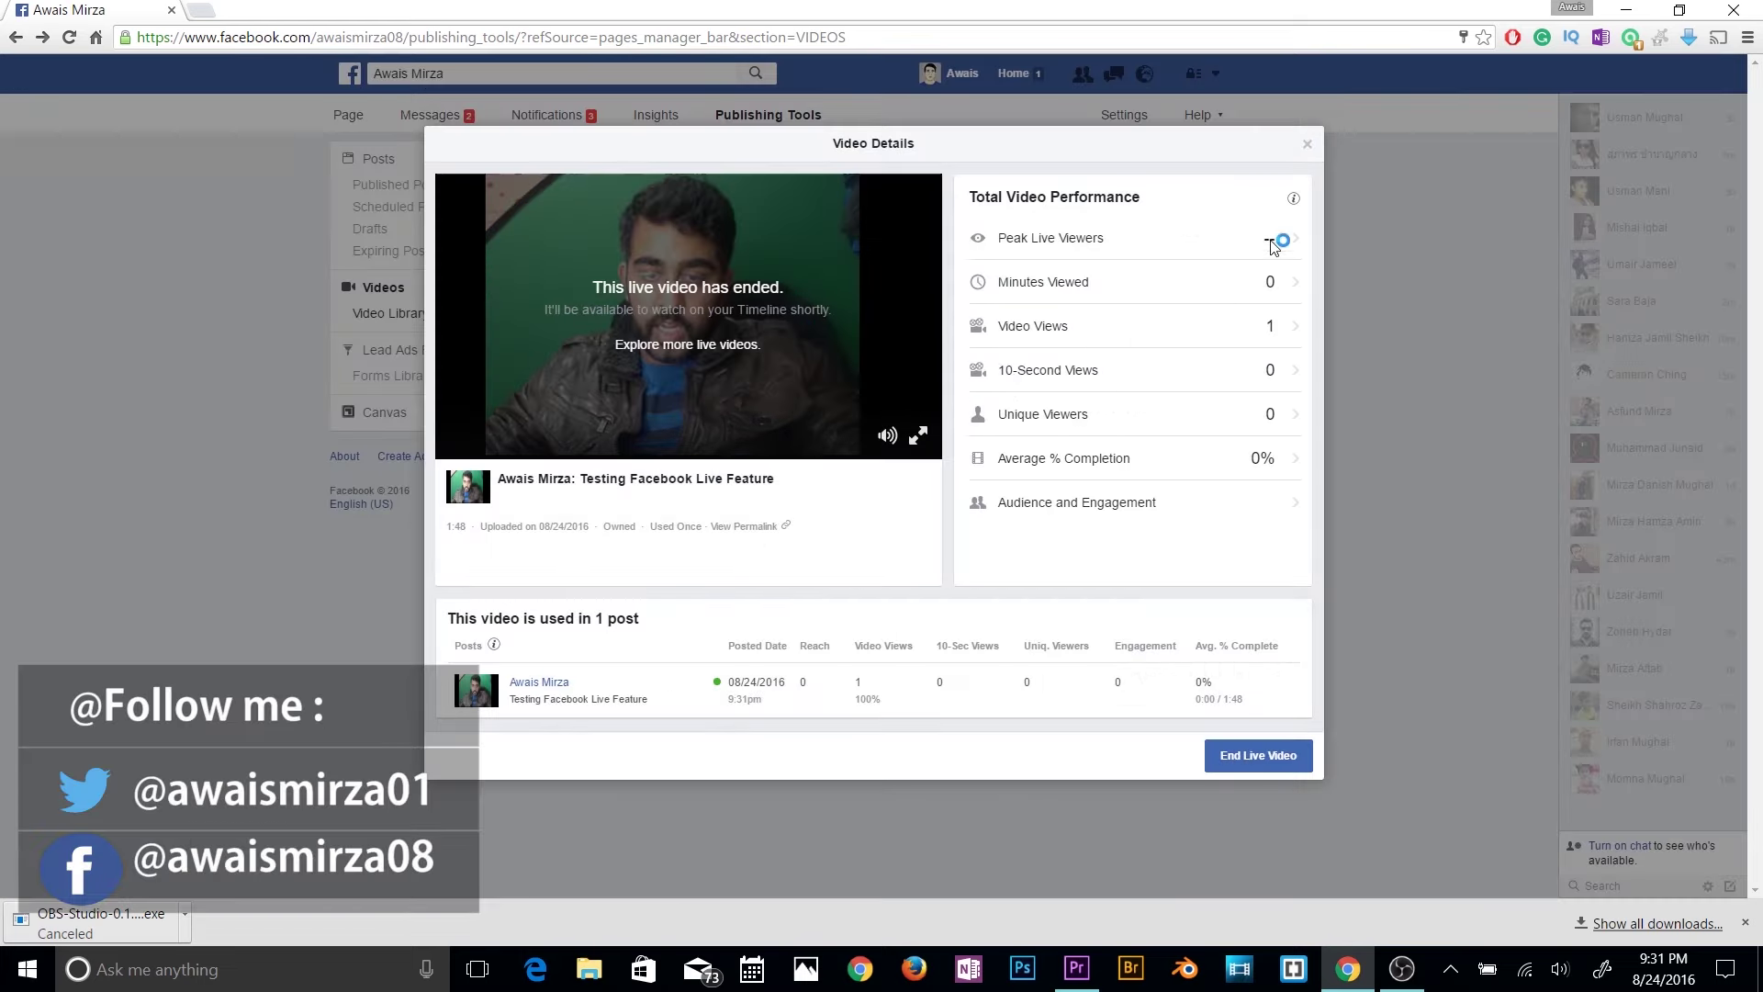
pyautogui.click(1307, 152)
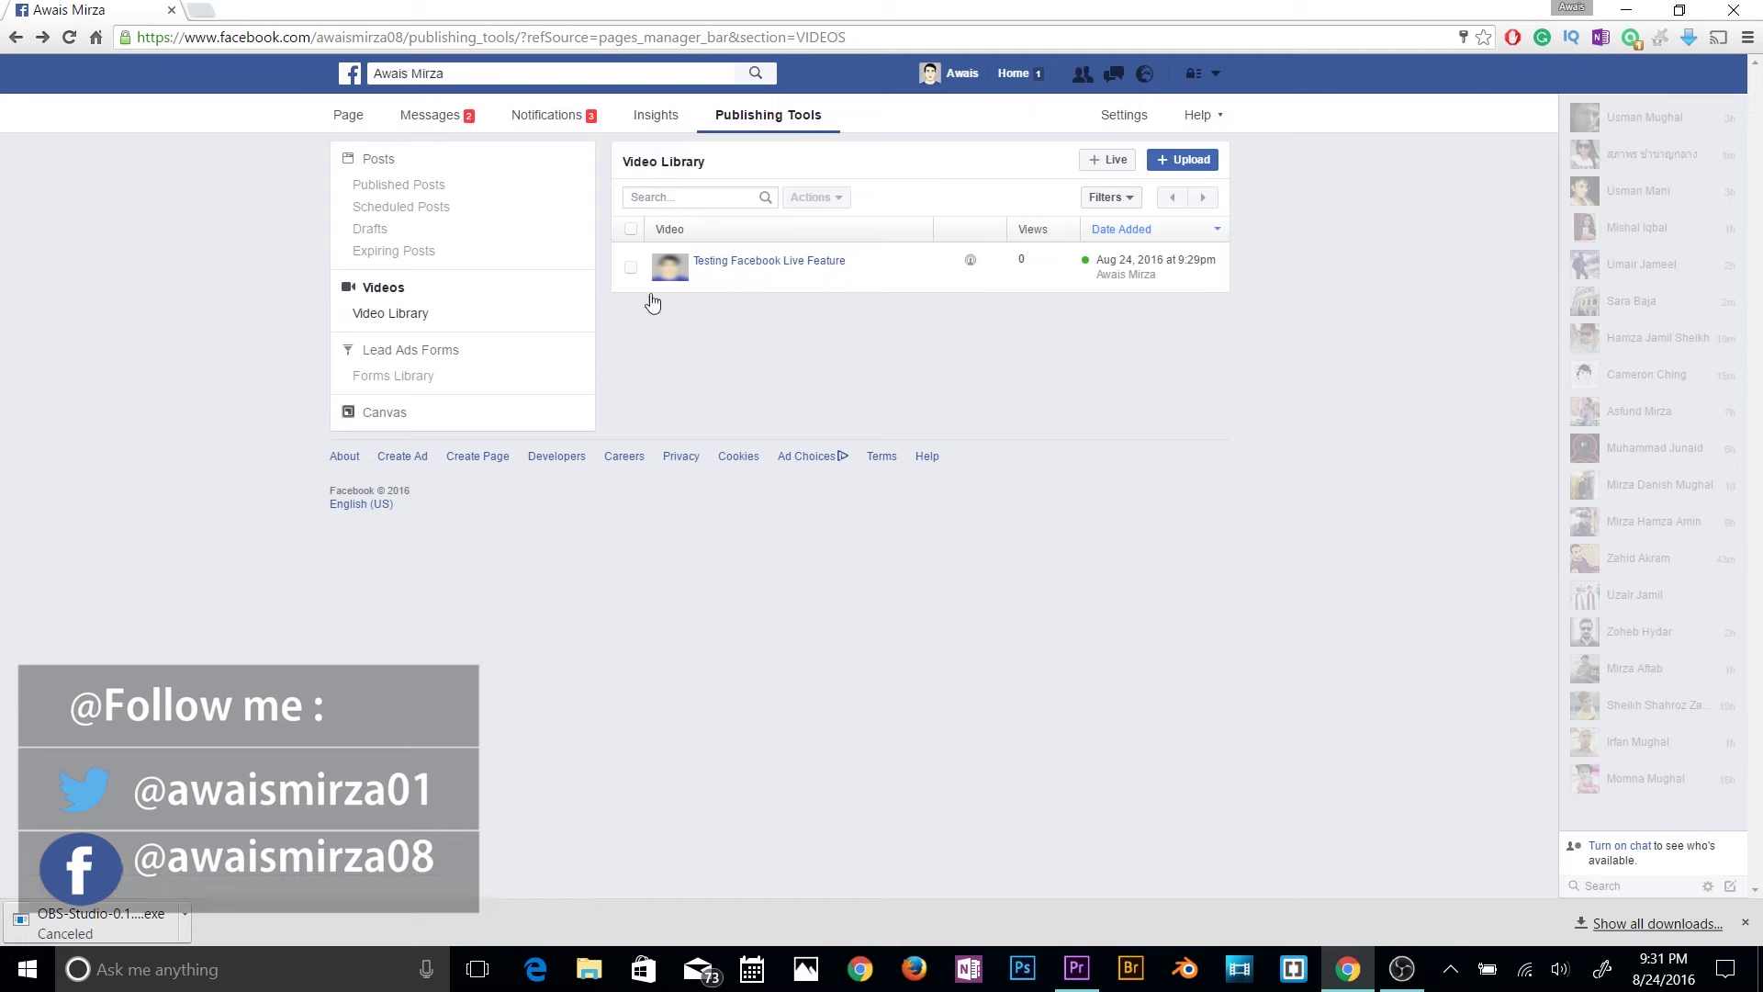